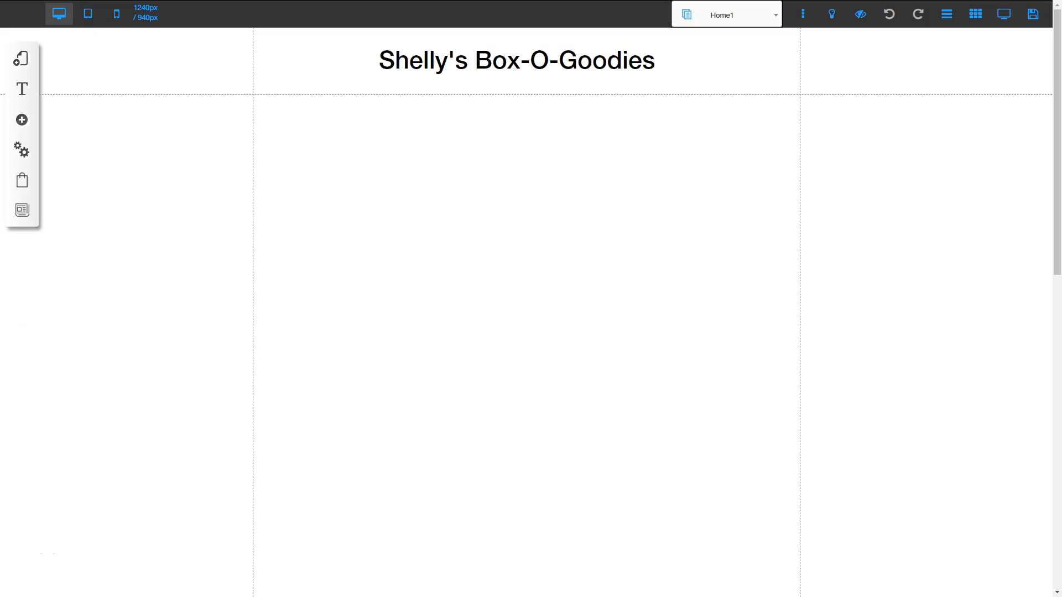
Add the pink square-style countdown timer with days, hours, minutes and seconds to the page.
left_click(22, 121)
left_click(81, 409)
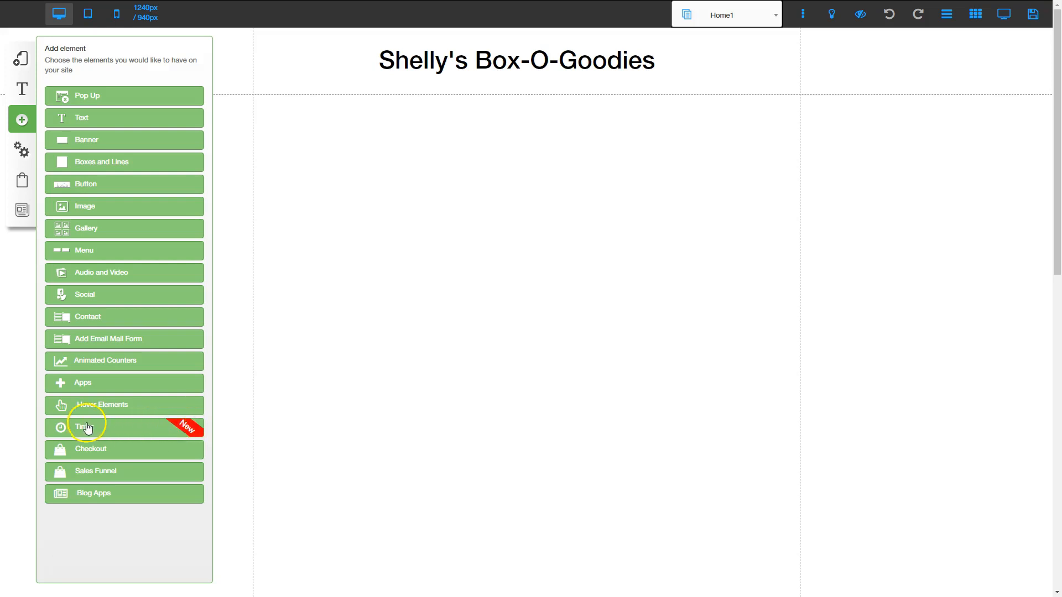
left_click(87, 429)
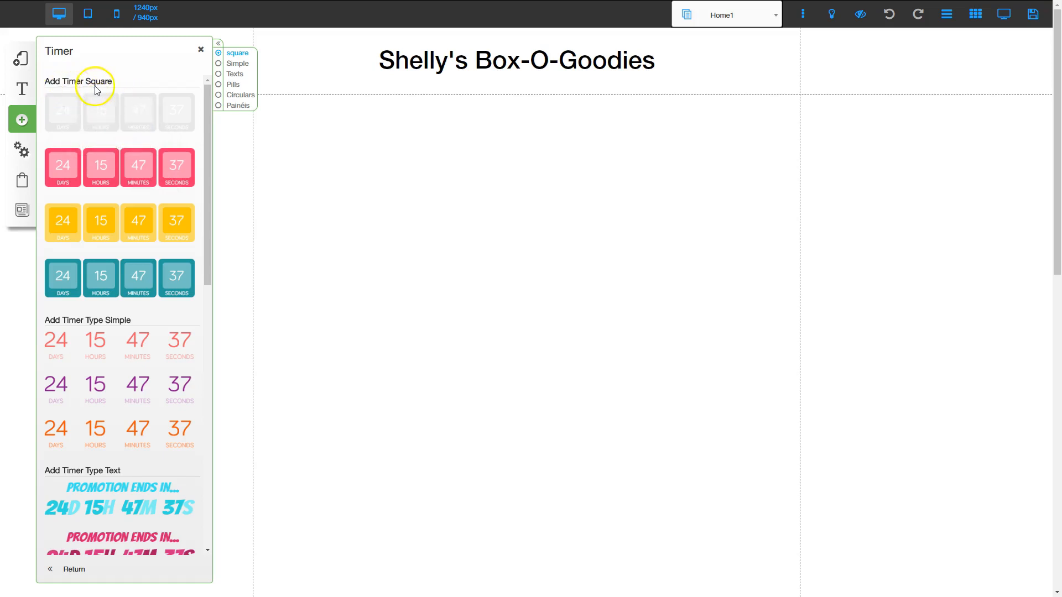
left_click(97, 169)
left_click(201, 50)
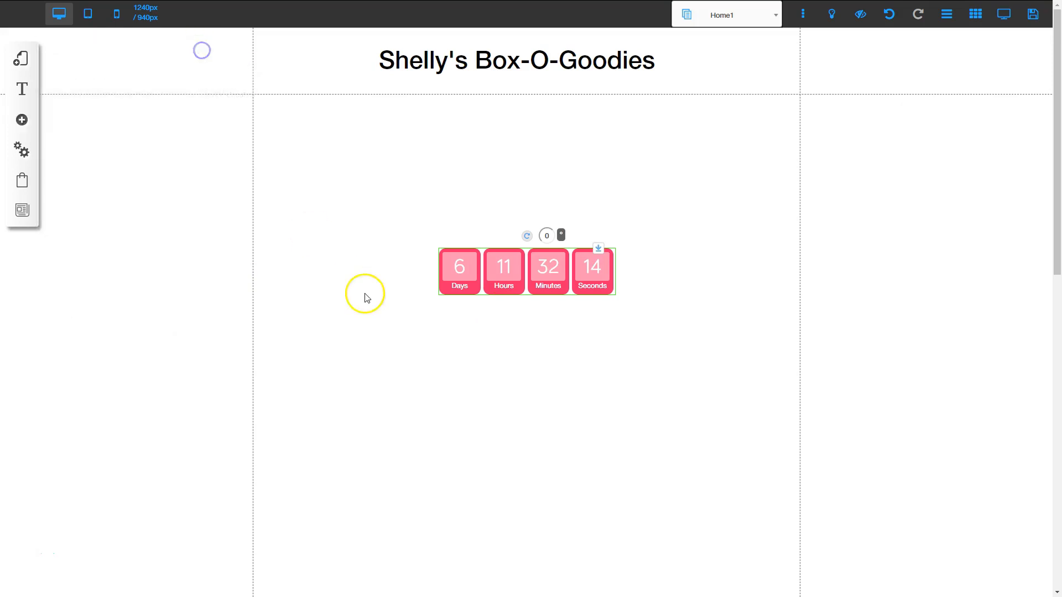
Move the timer up closer to the page heading and open its settings for editing.
left_click_drag(458, 267, 458, 190)
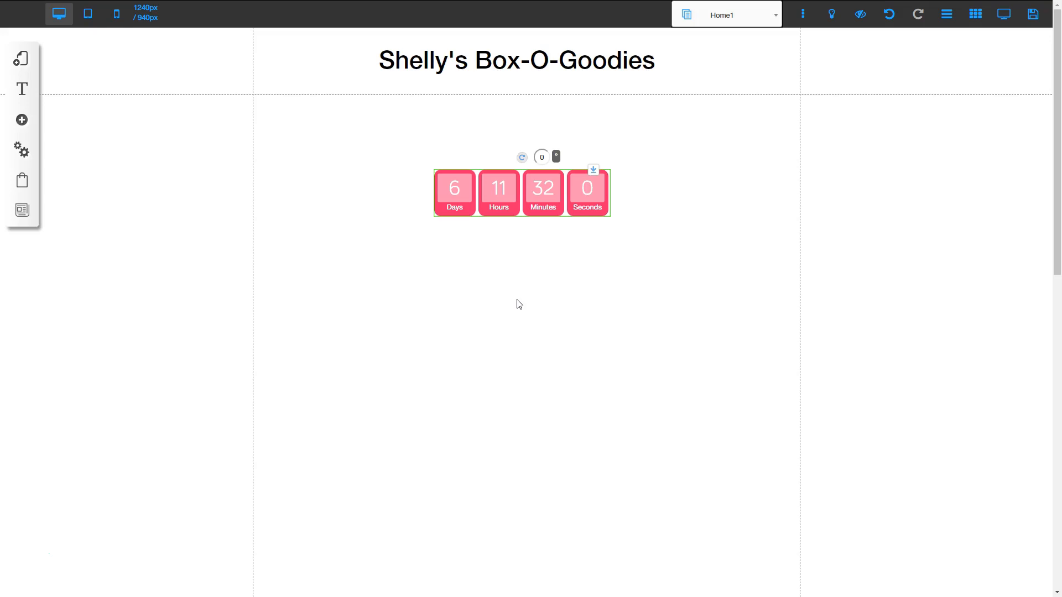
left_click(504, 190)
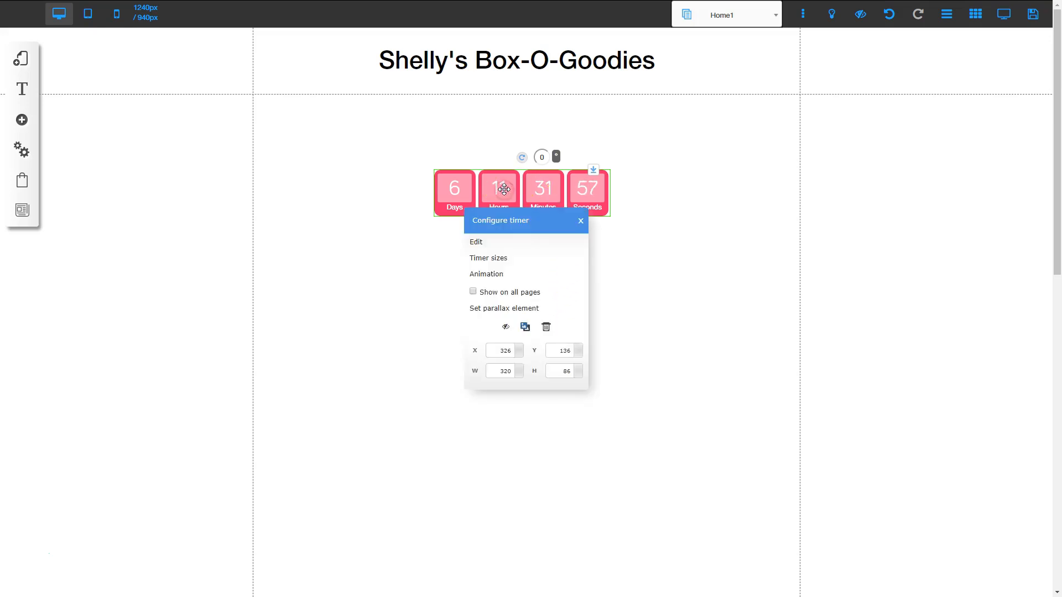
left_click(485, 244)
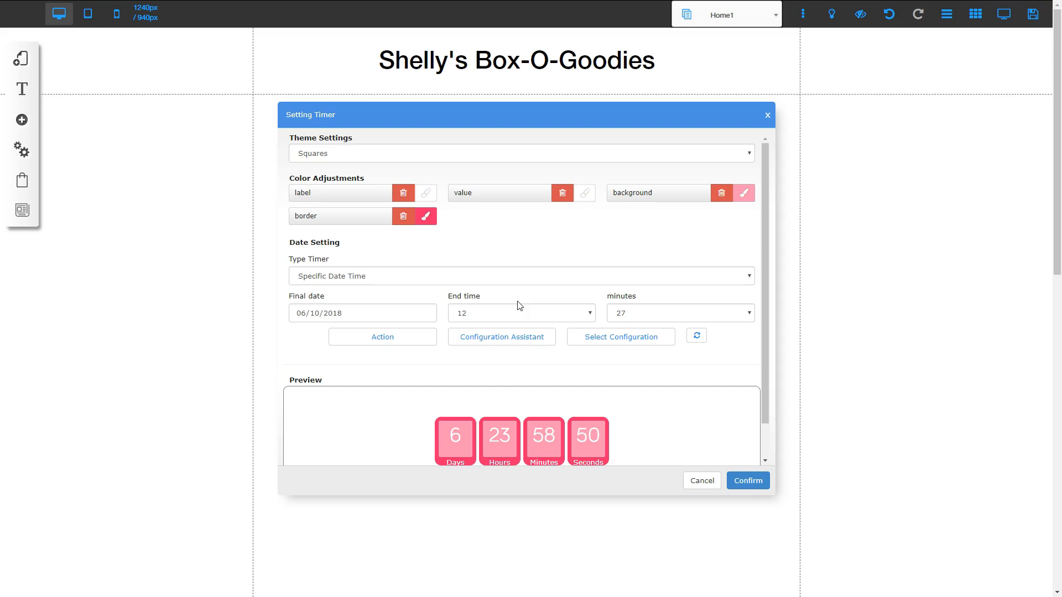
Try the Circles, Panels, Simple, Text and Pill themes on the timer and return to Squares.
left_click(345, 153)
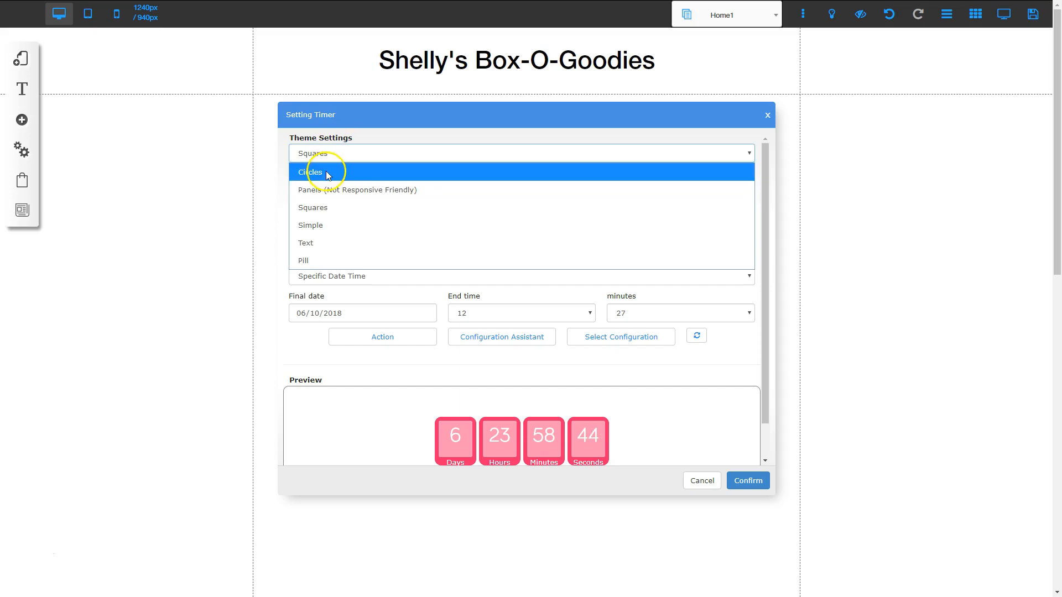
left_click(325, 173)
left_click(329, 154)
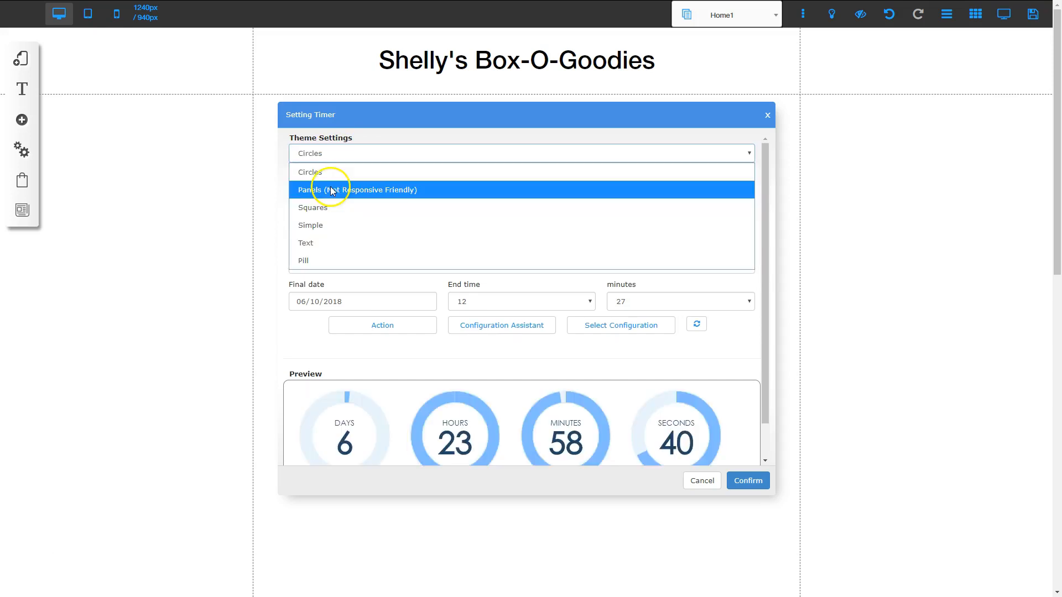
left_click(332, 191)
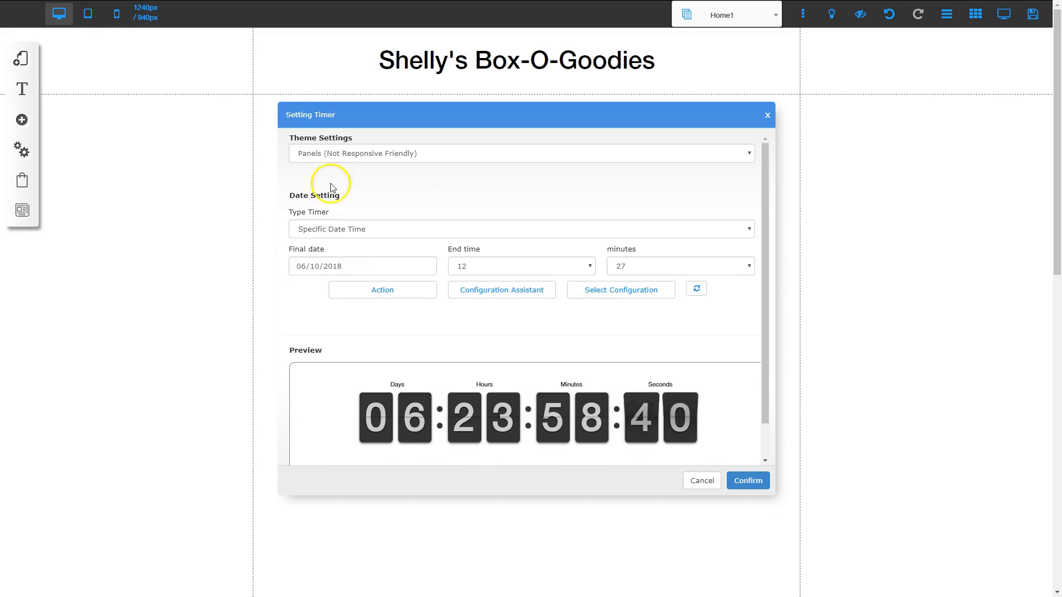
left_click(368, 154)
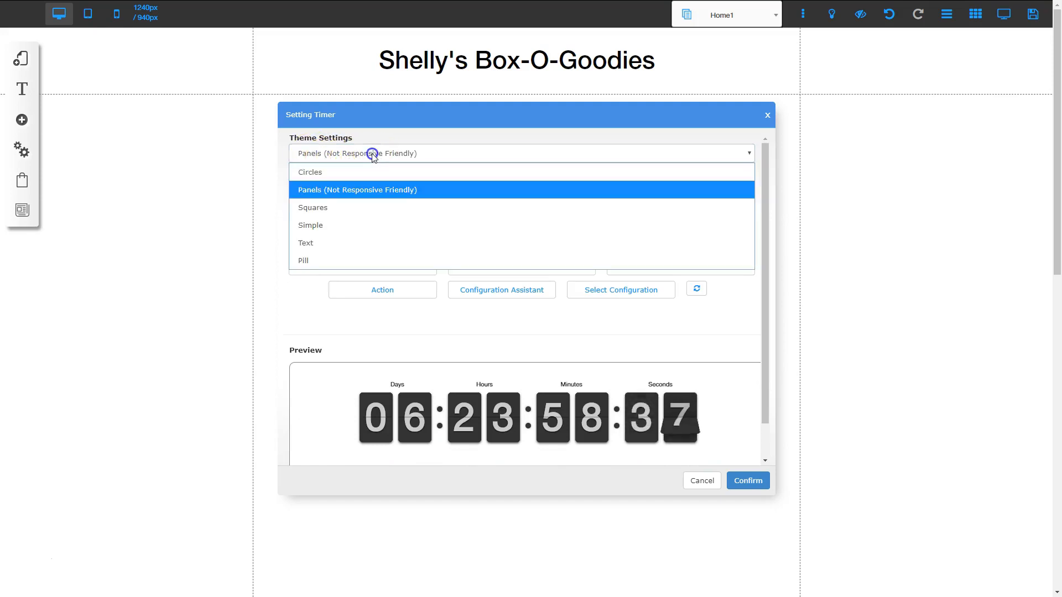
left_click(339, 226)
left_click(342, 154)
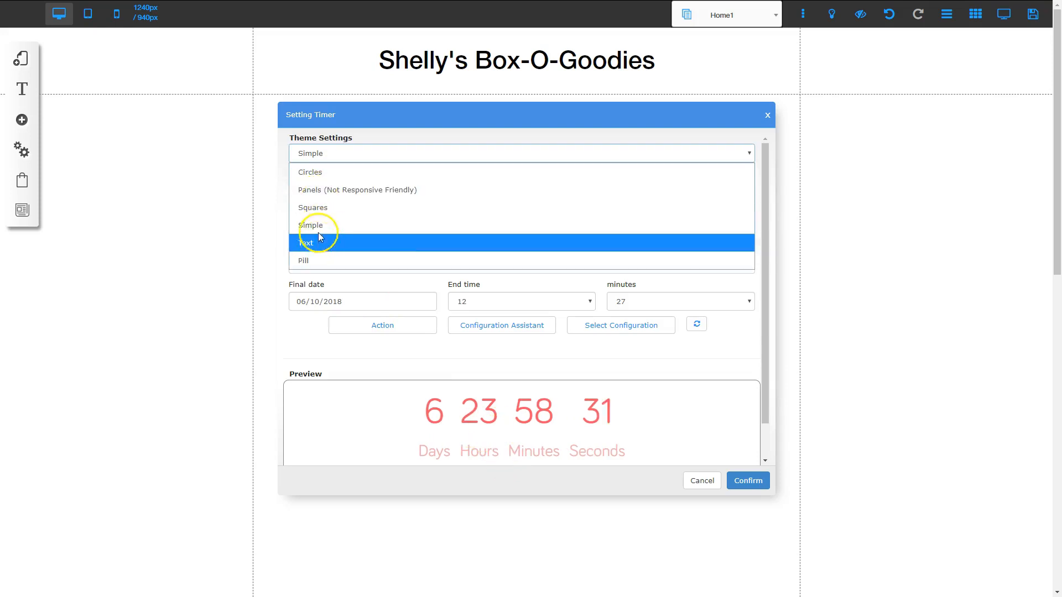
left_click(319, 240)
scroll(493, 420, "down", 1)
scroll(486, 391, "up", 1)
left_click(353, 154)
left_click(350, 258)
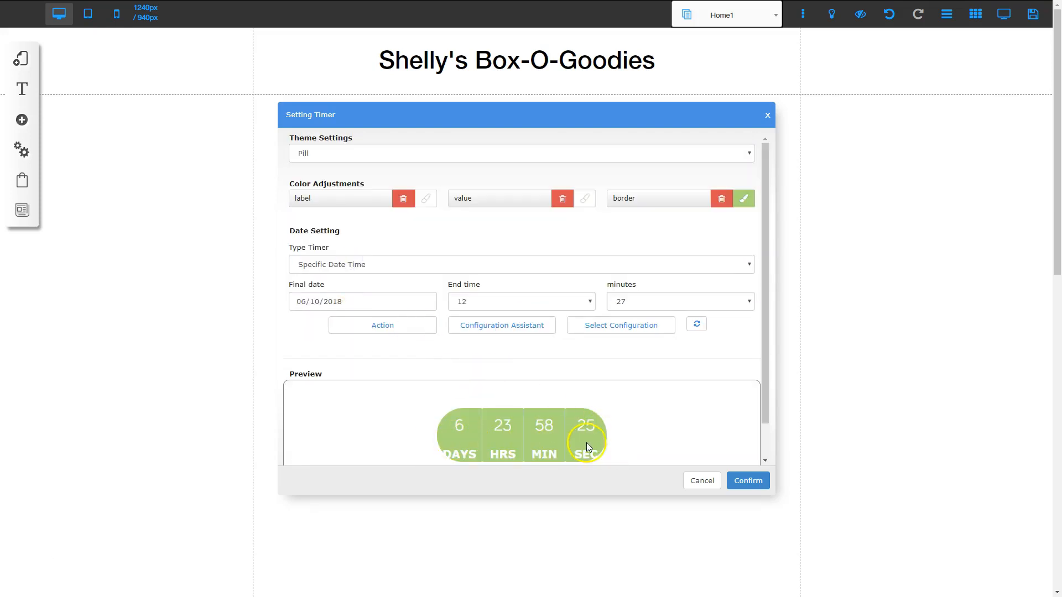
left_click(353, 155)
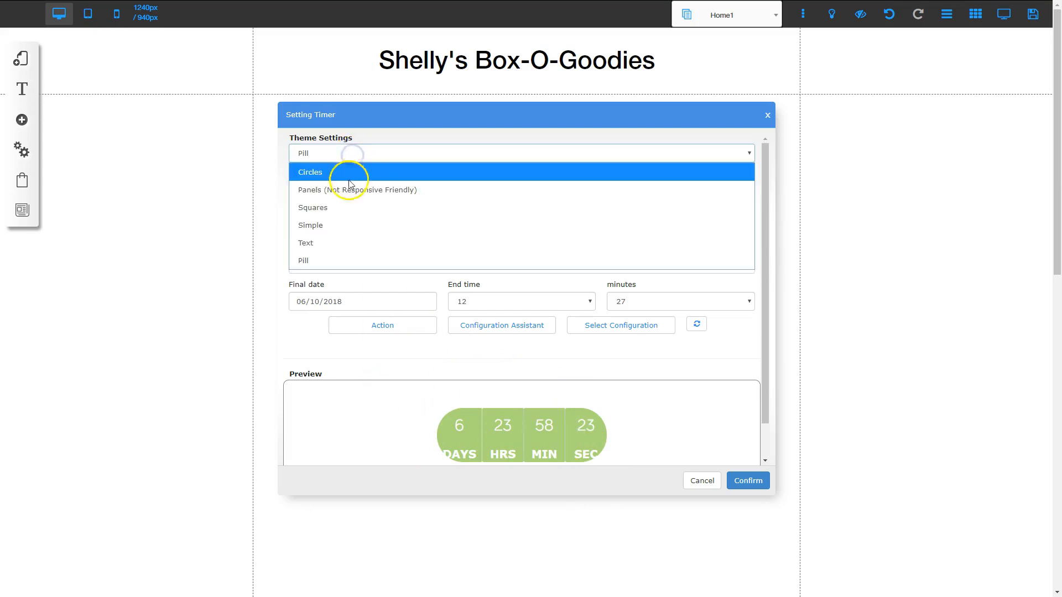
left_click(342, 207)
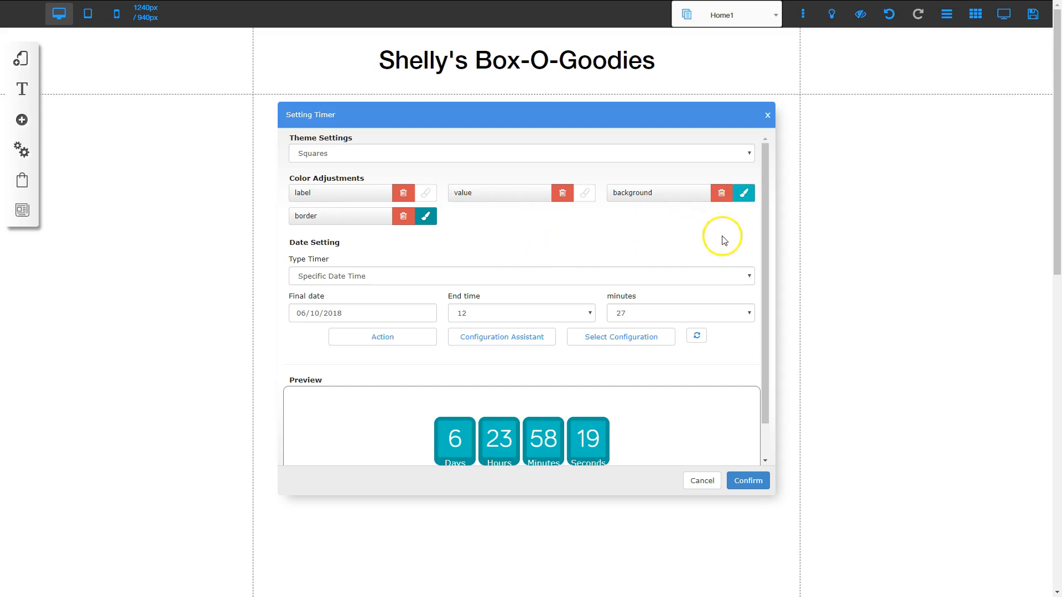
Set the timer's label color to black and check the labels in the preview.
left_click_drag(765, 241, 764, 233)
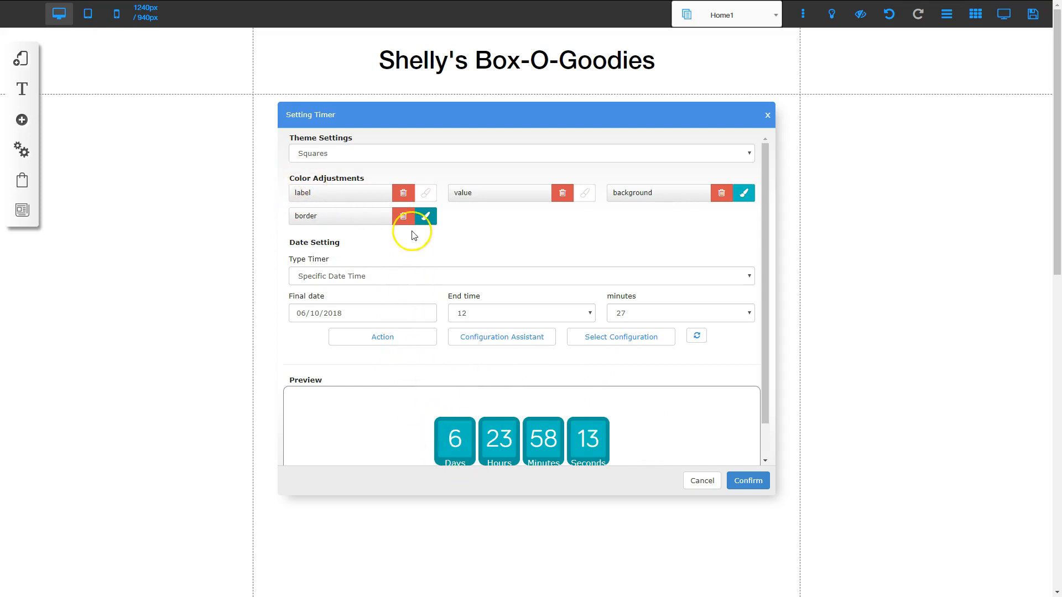
left_click(423, 193)
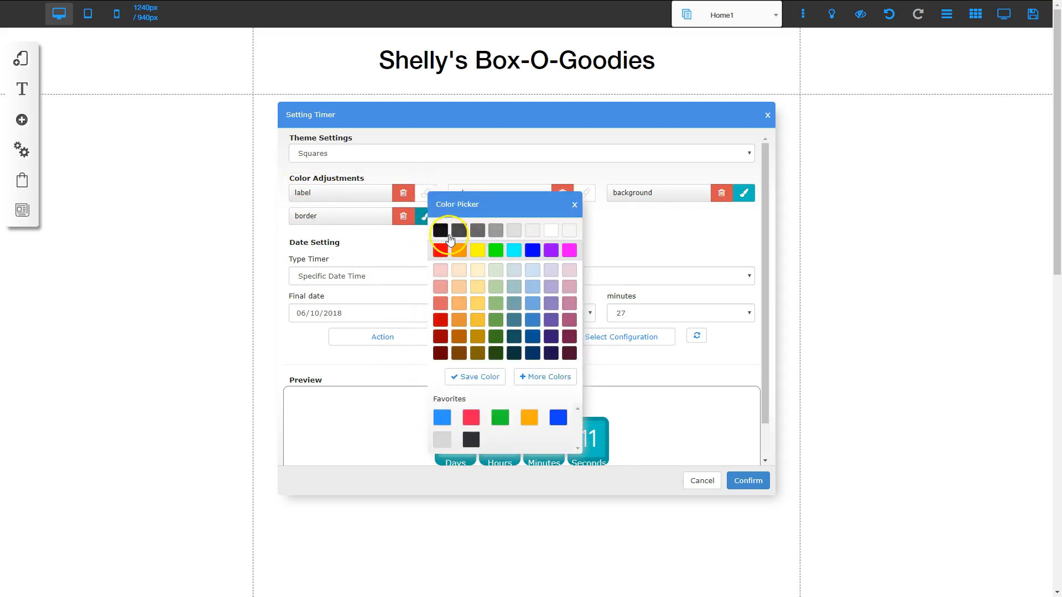
left_click(440, 230)
left_click(573, 204)
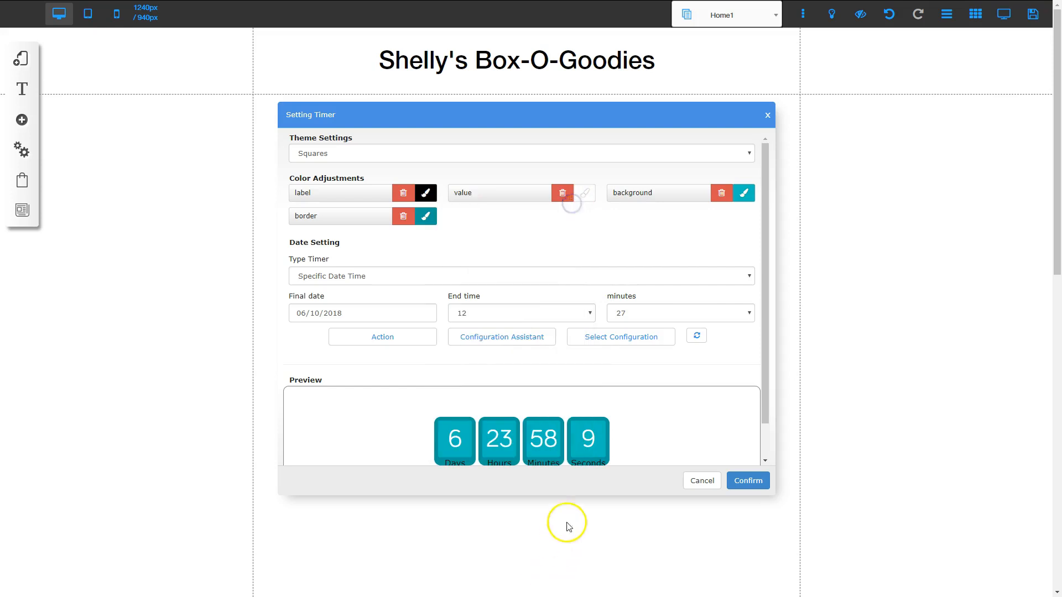
scroll(600, 438, "down", 1)
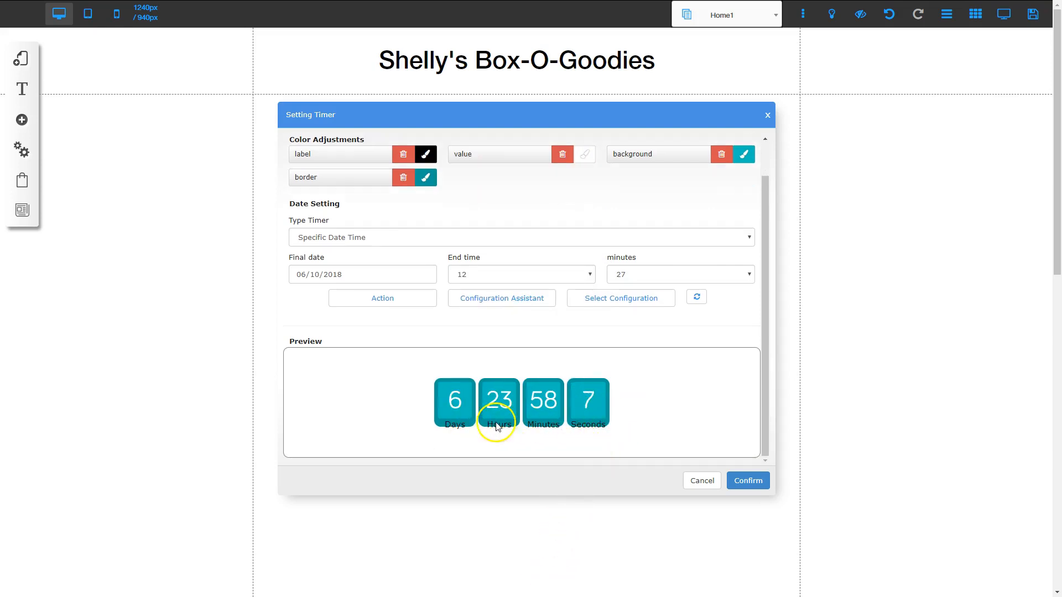
scroll(557, 315, "up", 1)
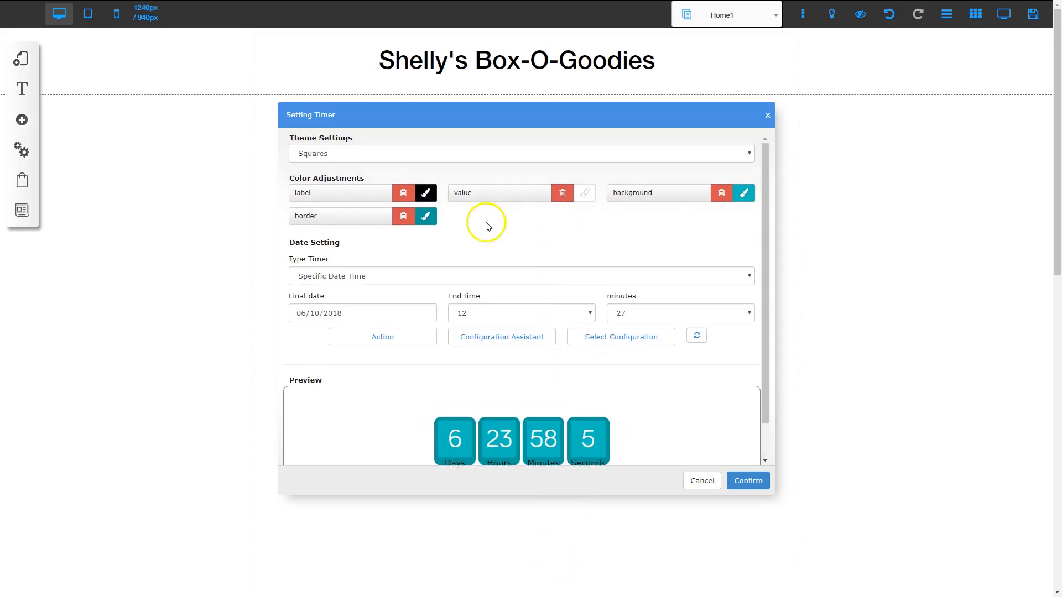
Set the timer's value color to black and its background color to bright yellow.
left_click(581, 197)
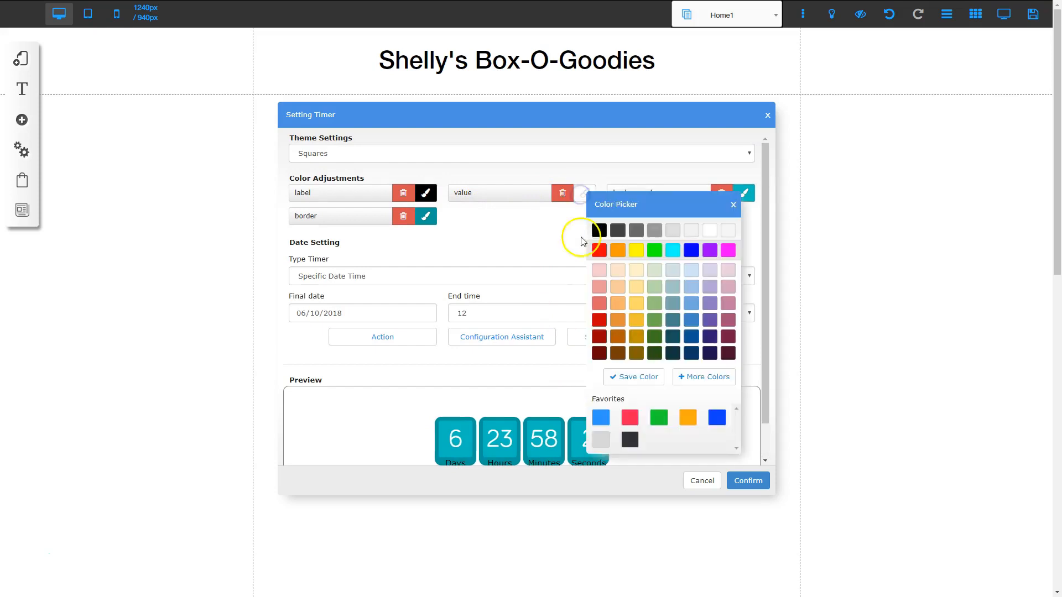
left_click(600, 232)
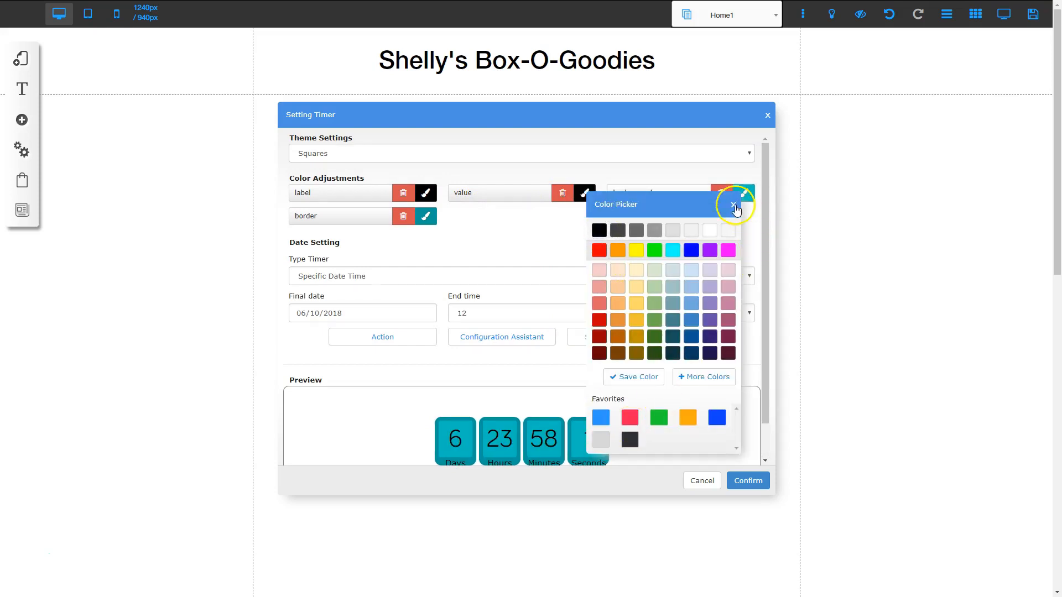
left_click(733, 204)
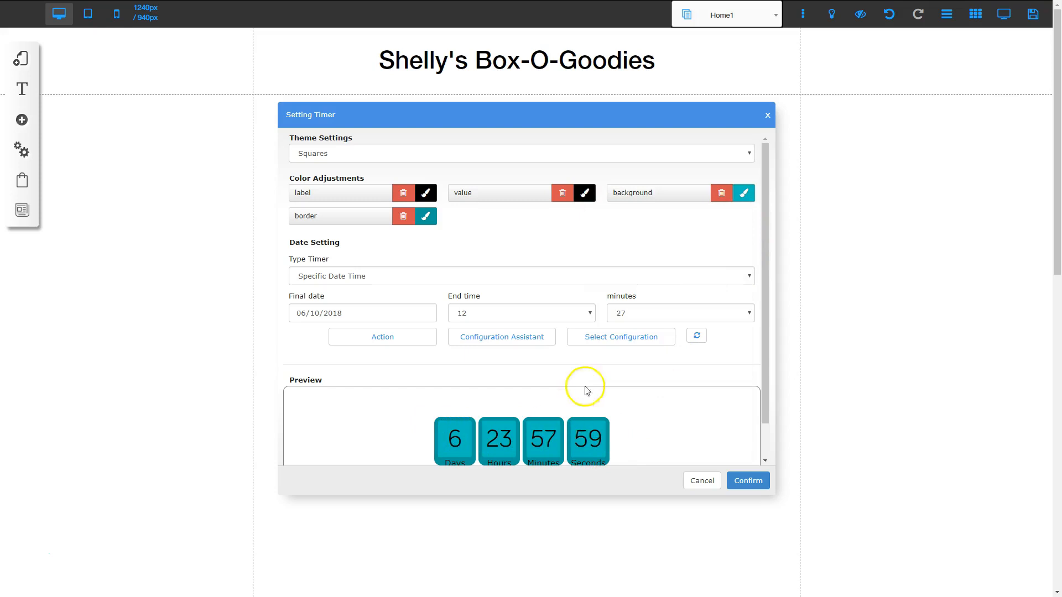
left_click(746, 197)
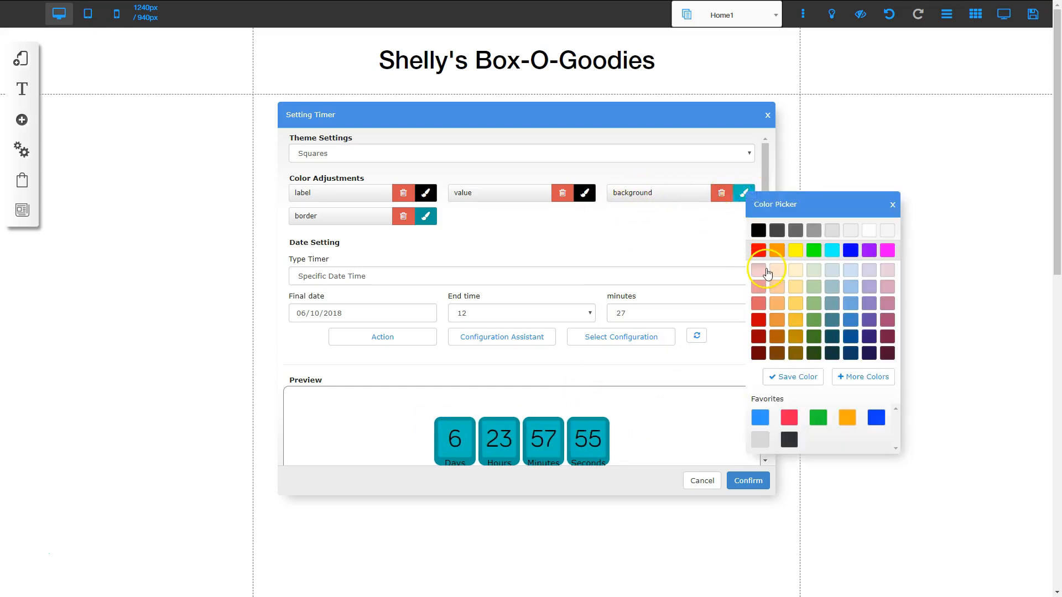
left_click(795, 253)
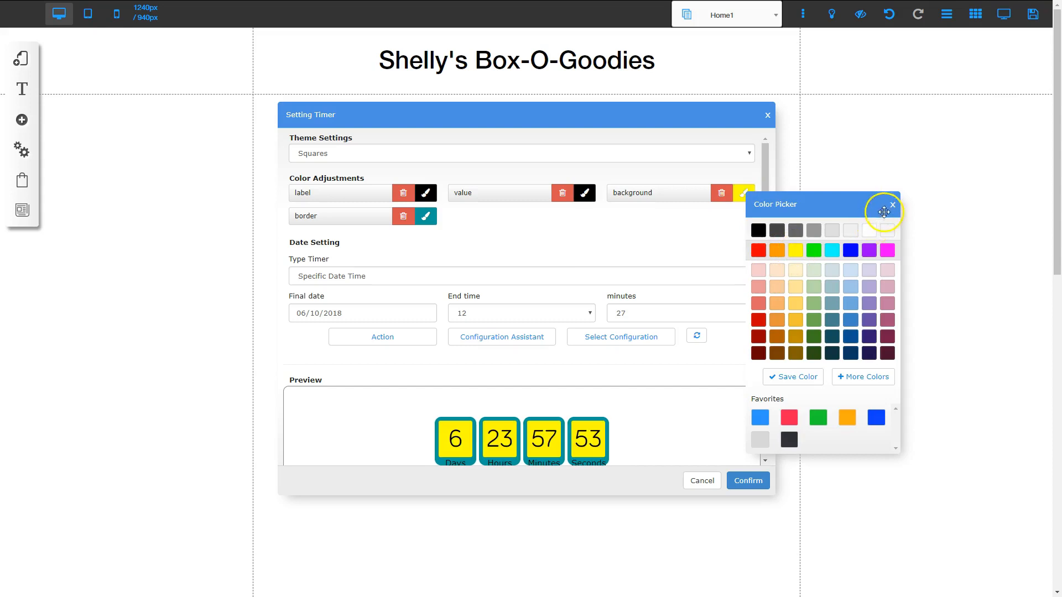
left_click(891, 206)
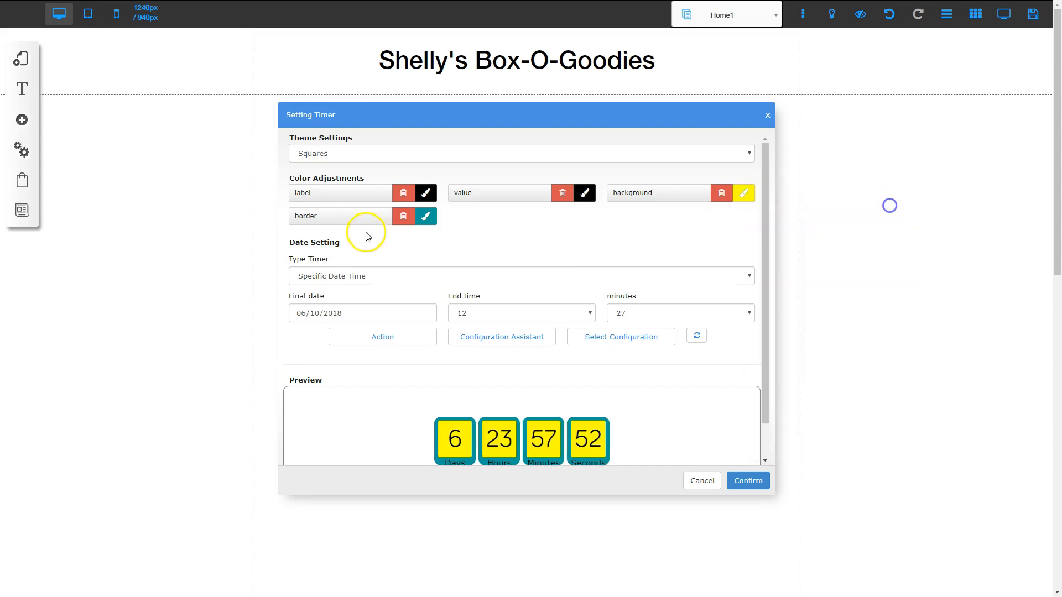
Set the timer's border color to red and reduce its opacity to 0.6.
left_click(425, 219)
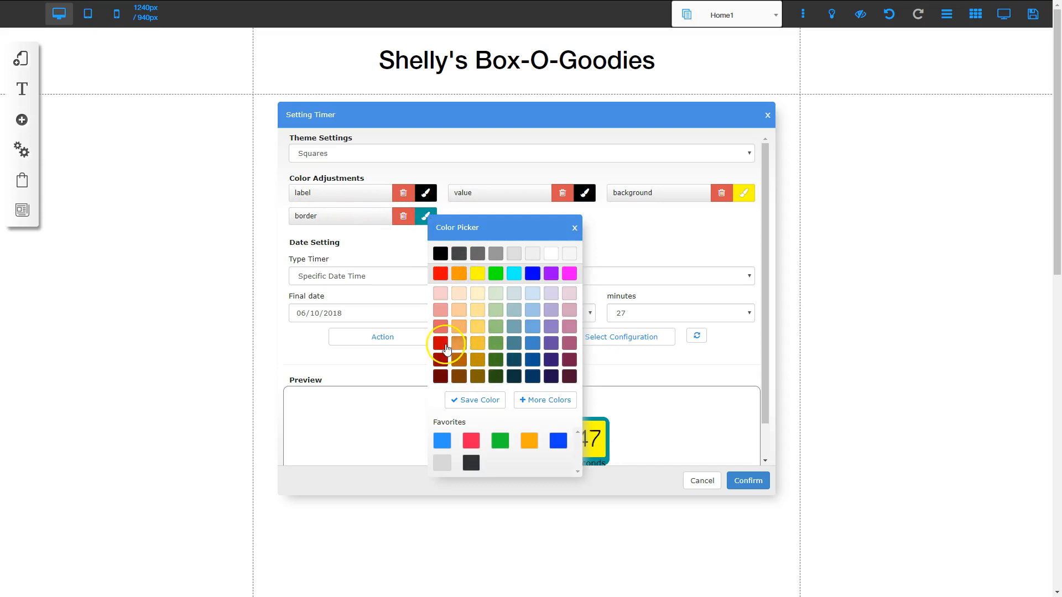
left_click(441, 343)
left_click(551, 402)
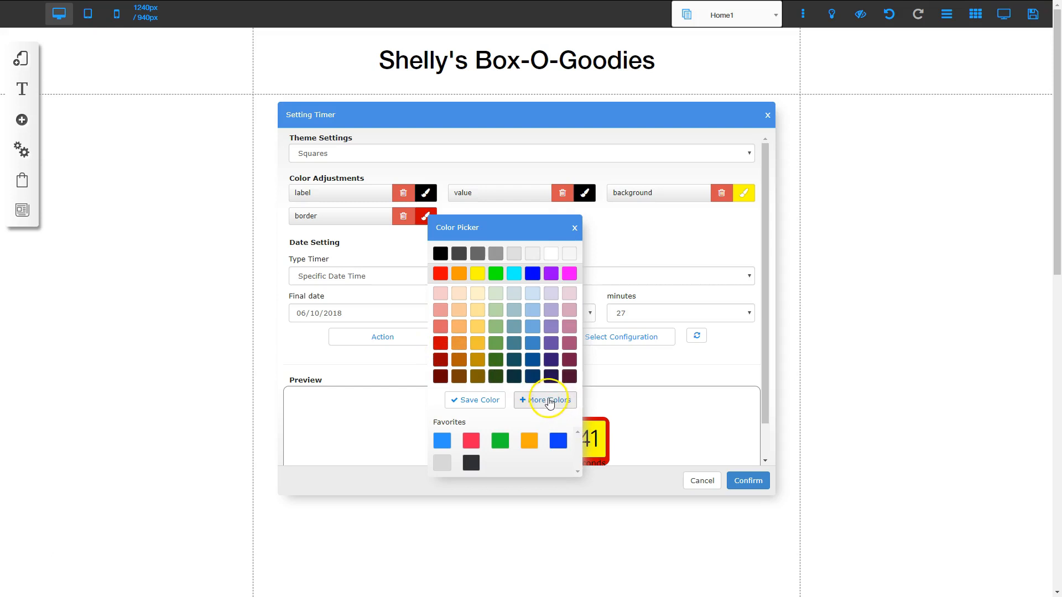
left_click_drag(664, 366, 616, 372)
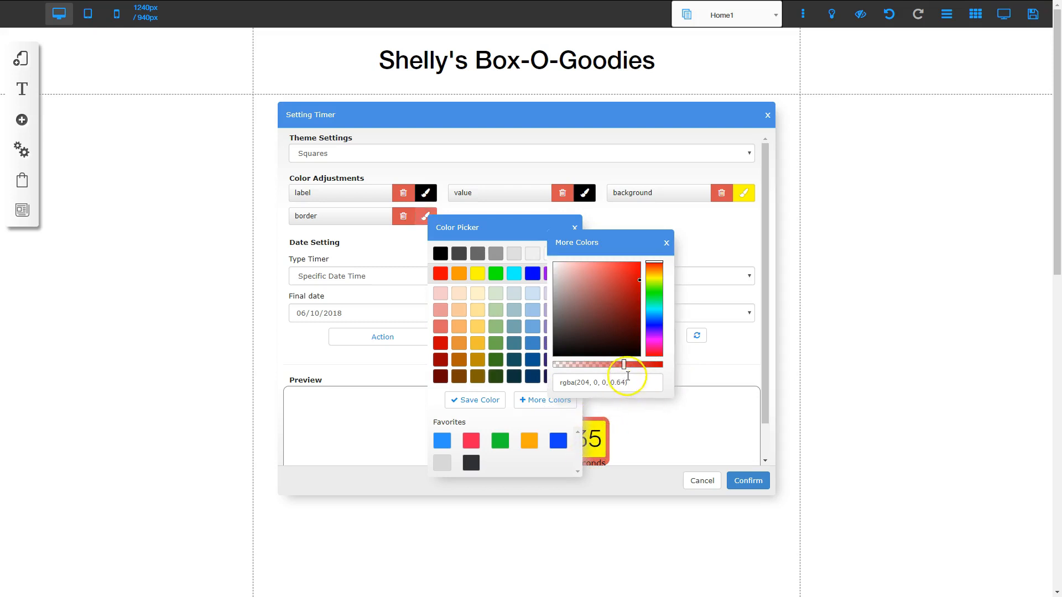
left_click(623, 365)
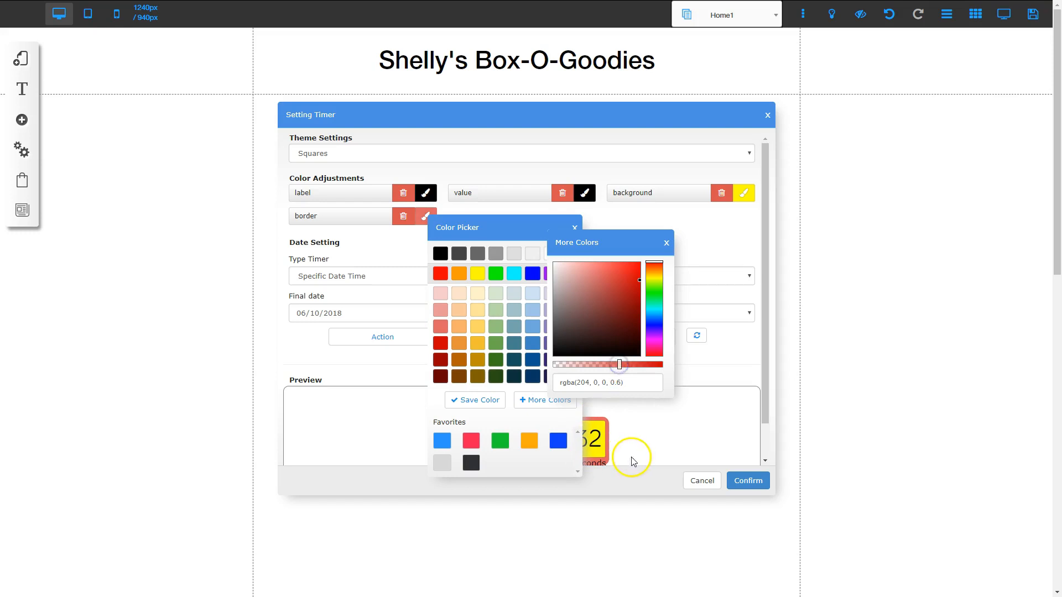
Change the border's custom color to an orange shade, rgba(215, 70, 19, 0.6), and close the color pickers.
left_click(623, 280)
left_click_drag(623, 279, 613, 283)
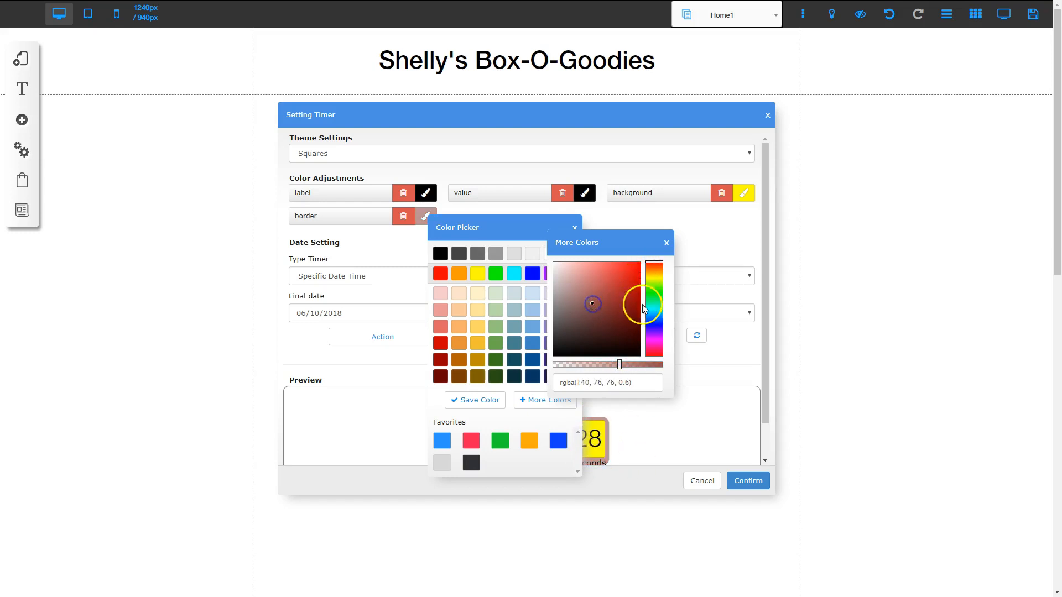
mouse_move(656, 267)
left_mouse_down()
mouse_move(655, 339)
mouse_move(655, 276)
left_mouse_up()
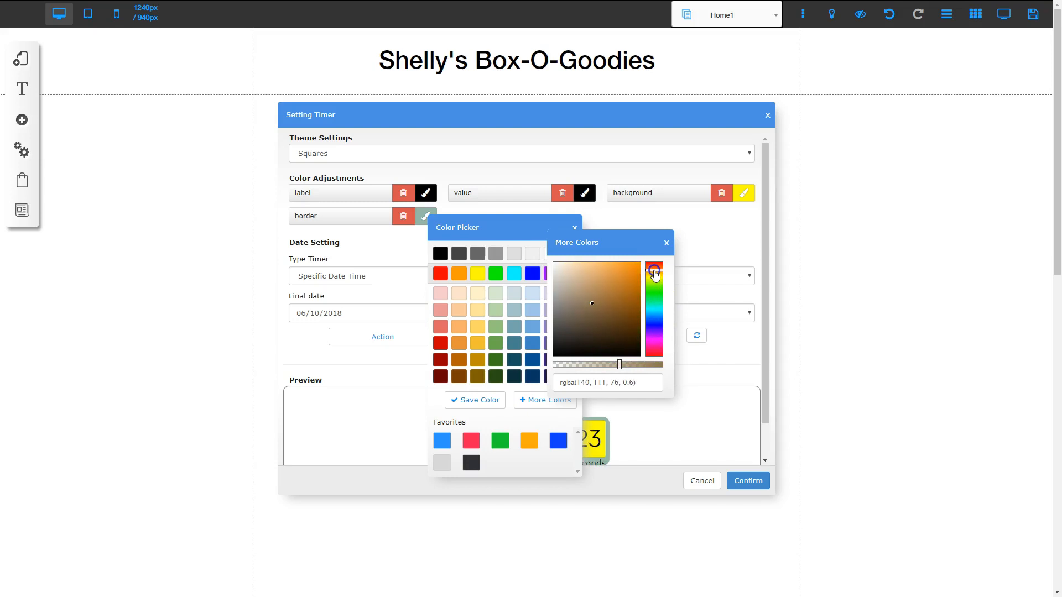
mouse_move(592, 303)
left_mouse_down()
mouse_move(629, 296)
mouse_move(654, 265)
left_mouse_up()
left_click(631, 278)
left_click(585, 381)
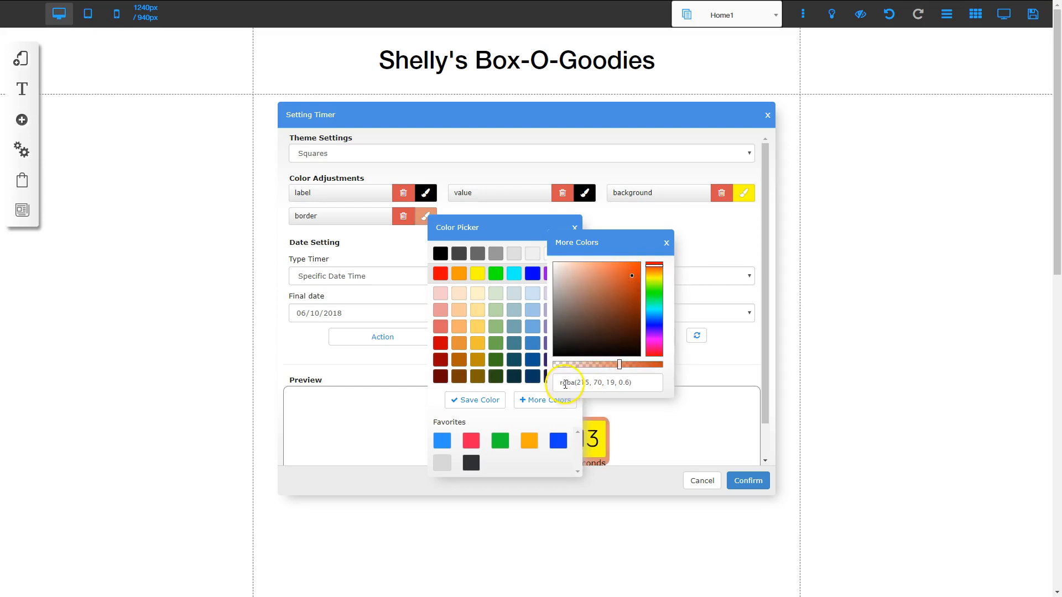
left_click(579, 383)
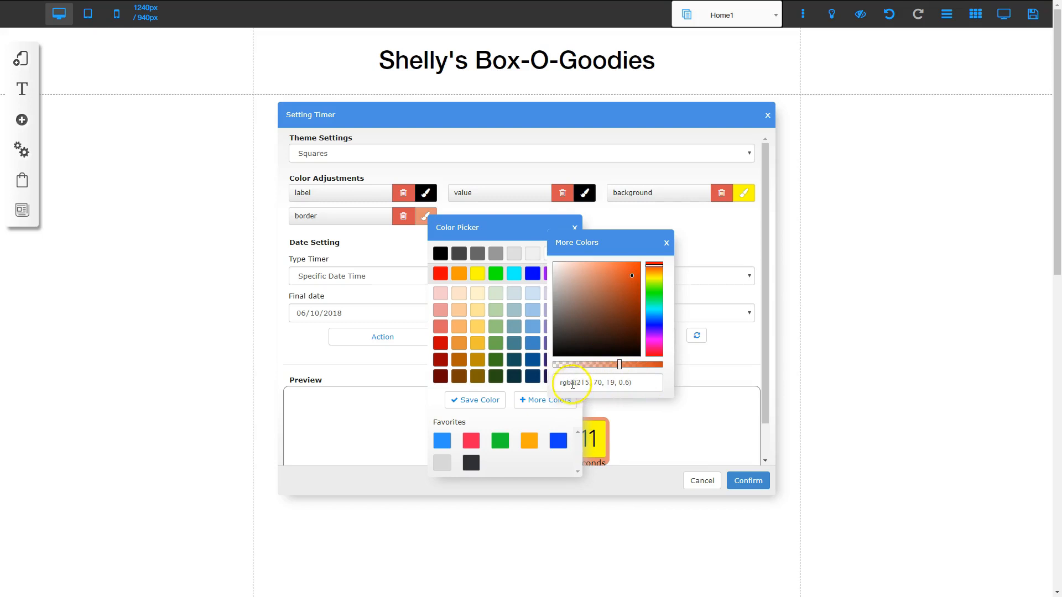
left_click(618, 382)
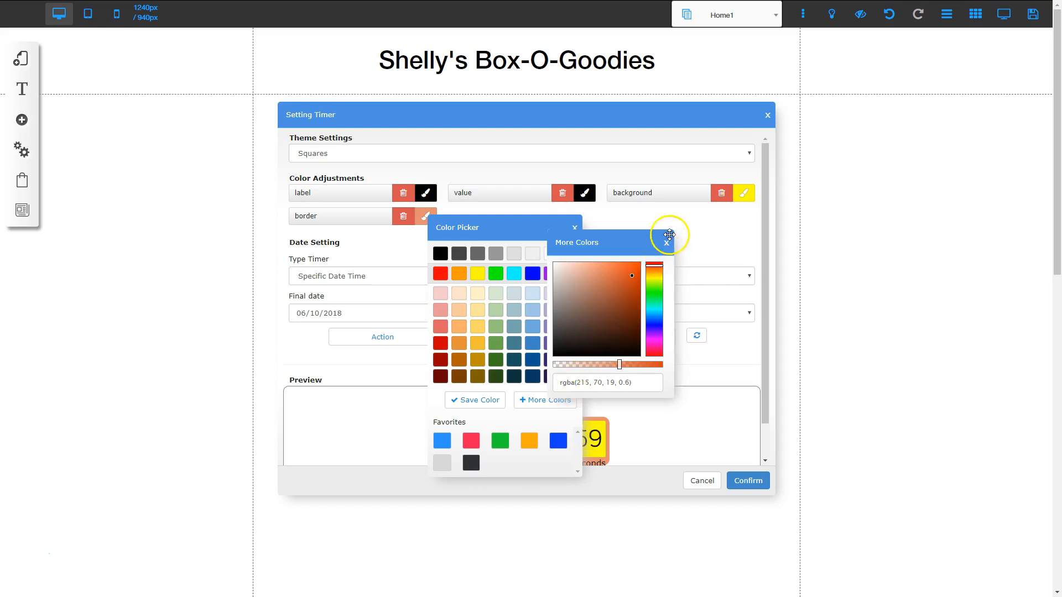
left_click(666, 245)
left_click(574, 228)
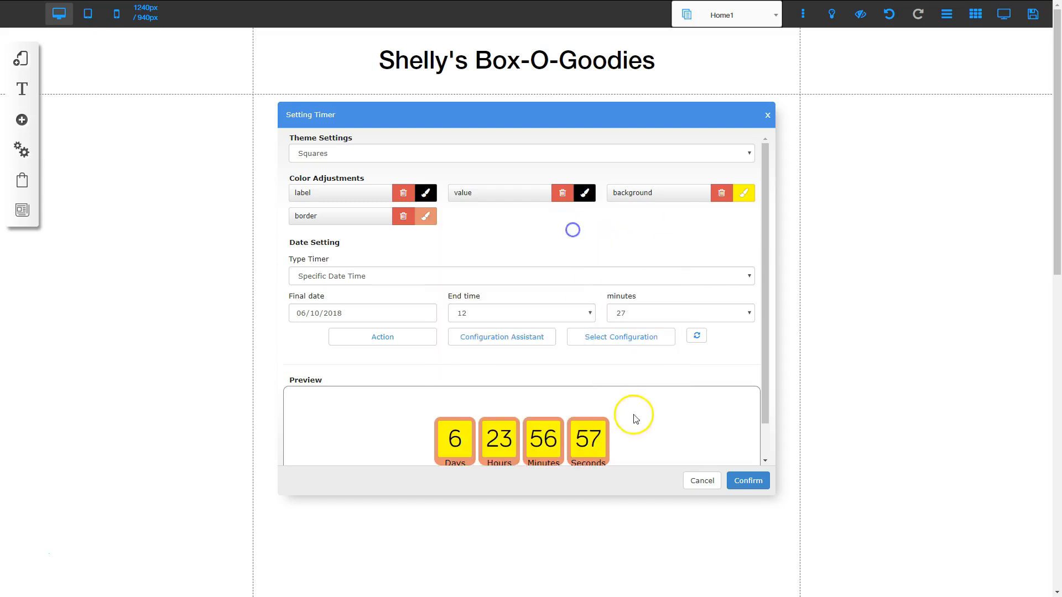
Switch the timer type to Countdown and set its duration to 4 days.
scroll(528, 400, "down", 1)
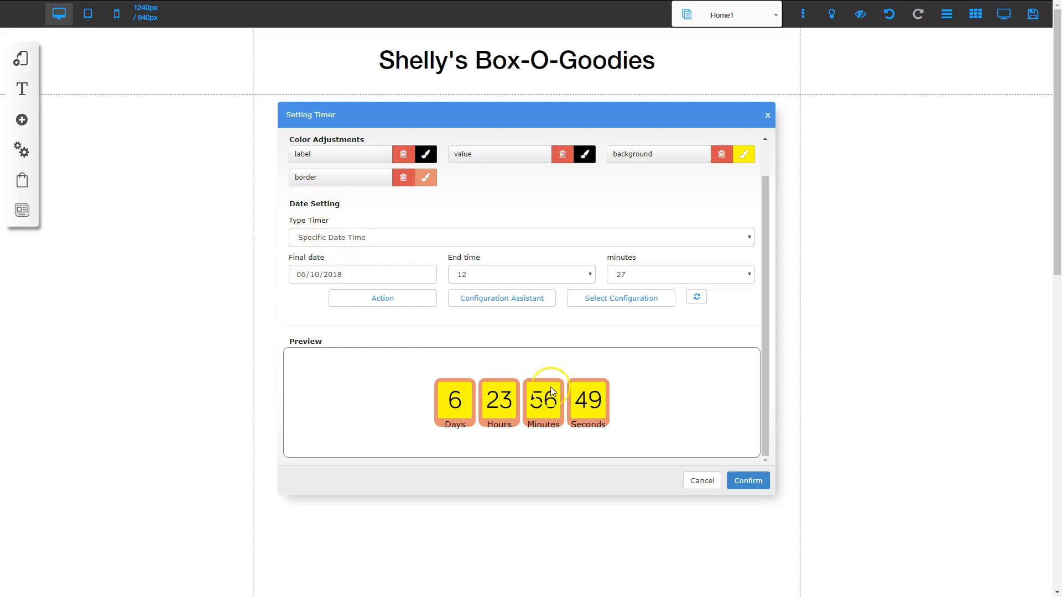
left_click(365, 239)
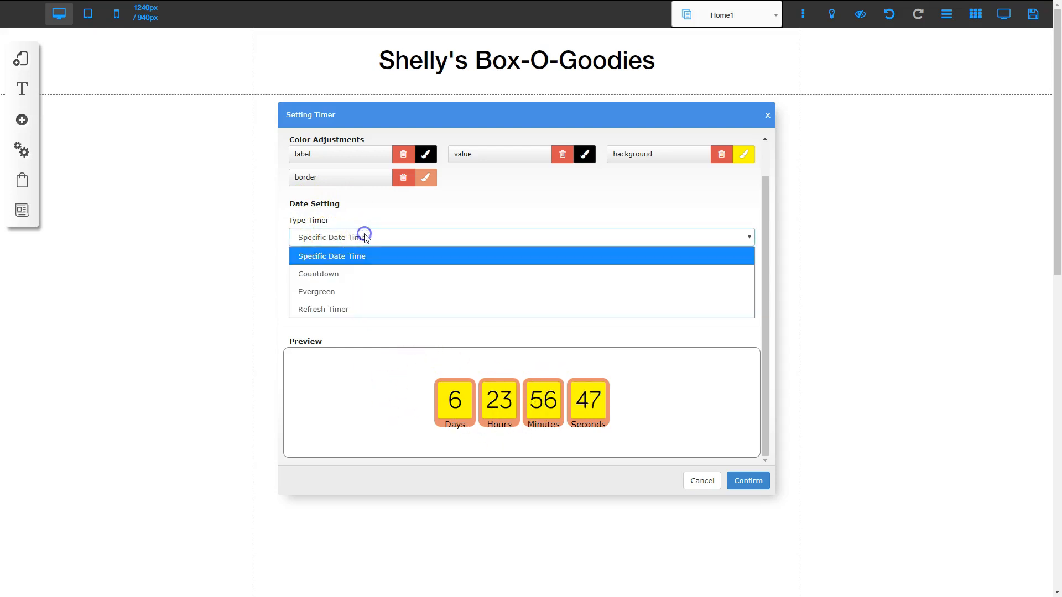
left_click(348, 275)
left_click(297, 273)
type("4")
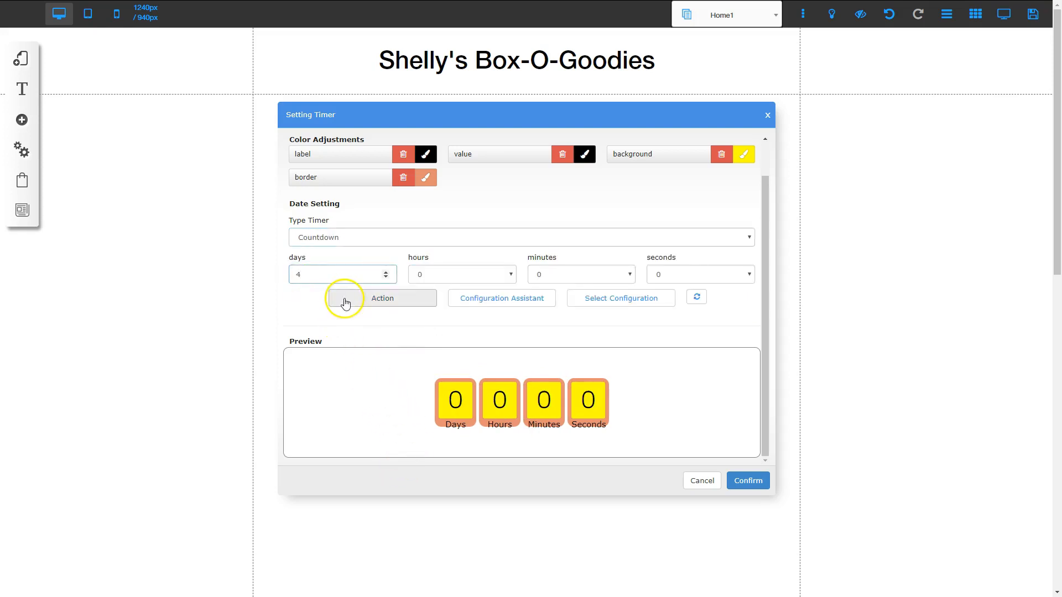
key("Tab")
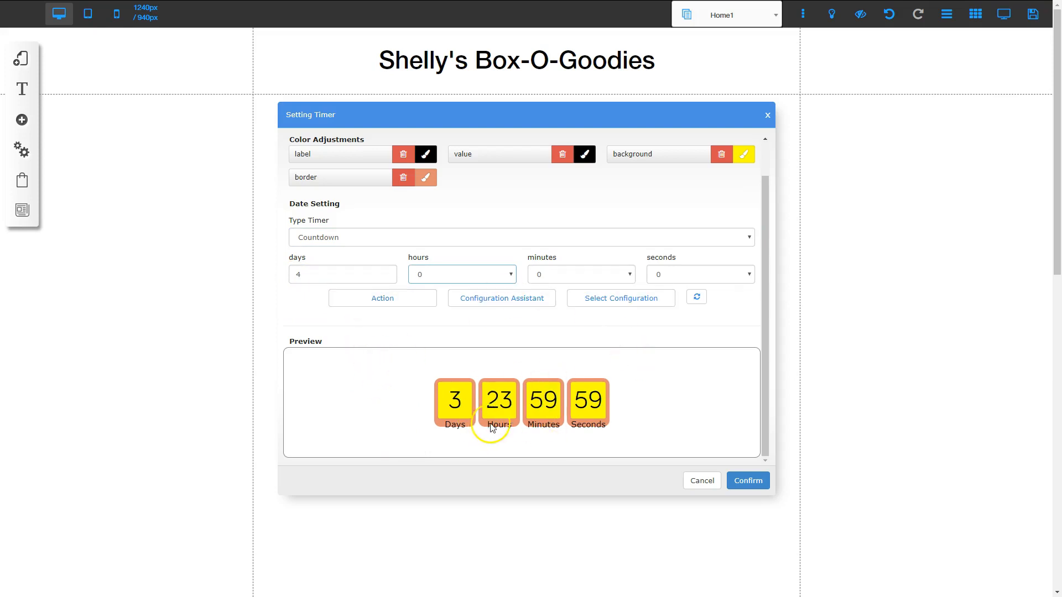
Change the timer type to Evergreen, and finally to Refresh Timer.
left_click(346, 244)
left_click(344, 293)
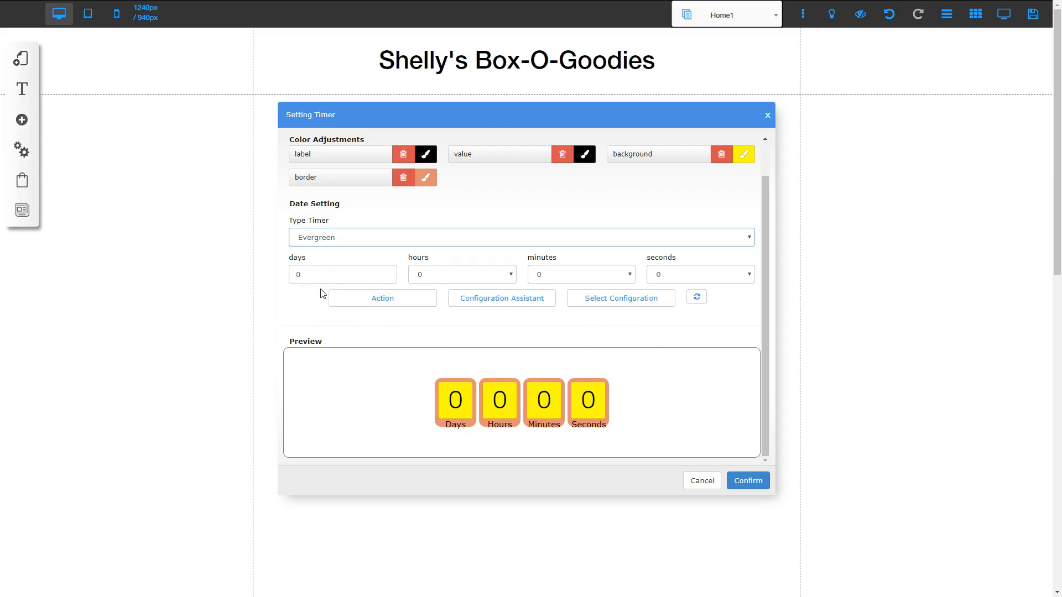
left_click(346, 235)
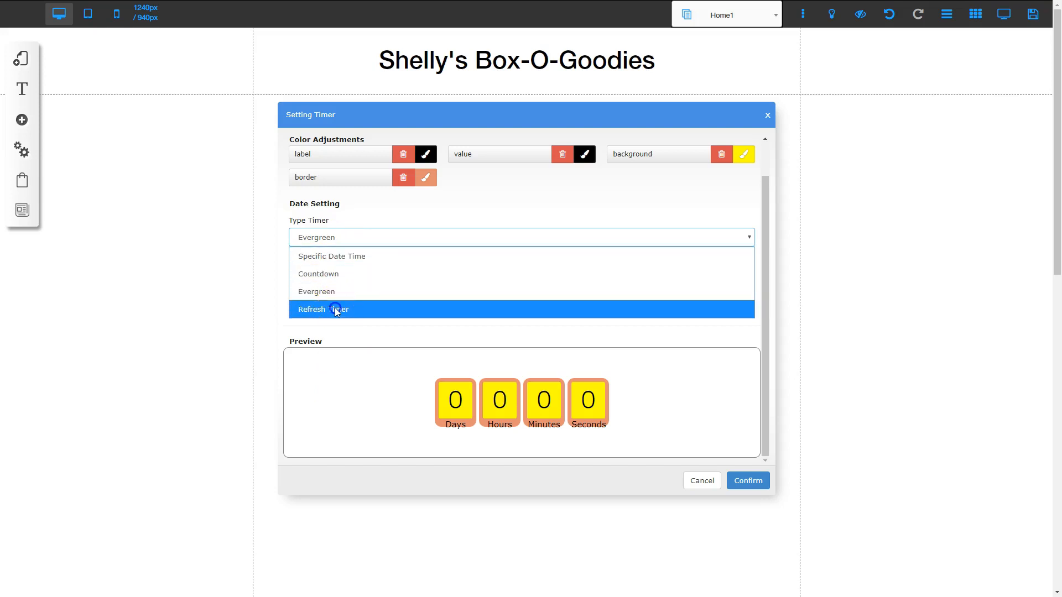
left_click(336, 311)
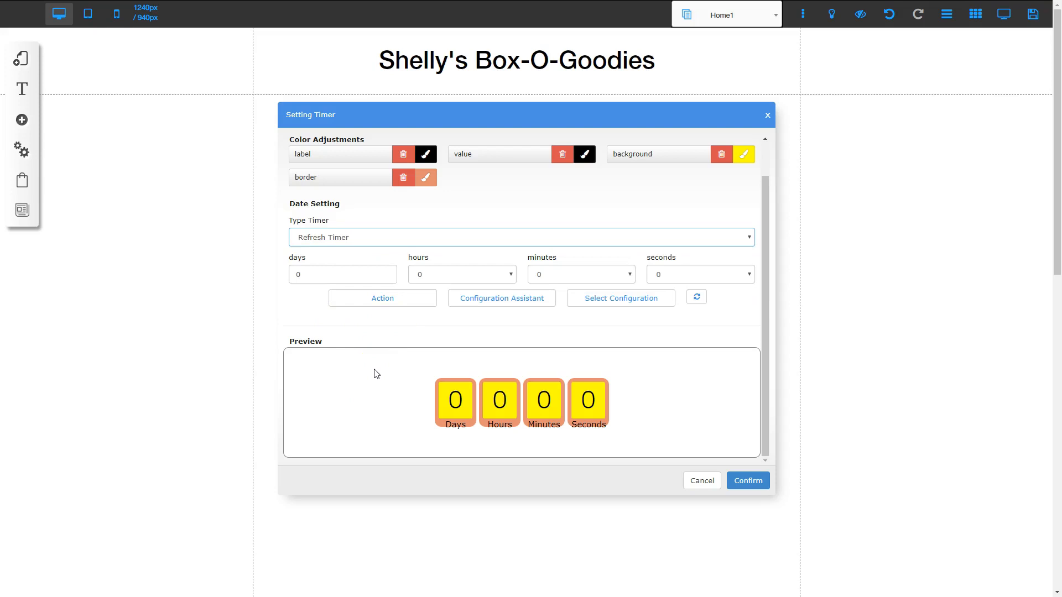
Review the link actions available for the timer, including Pop Up and Web address, without assigning one.
left_click(391, 301)
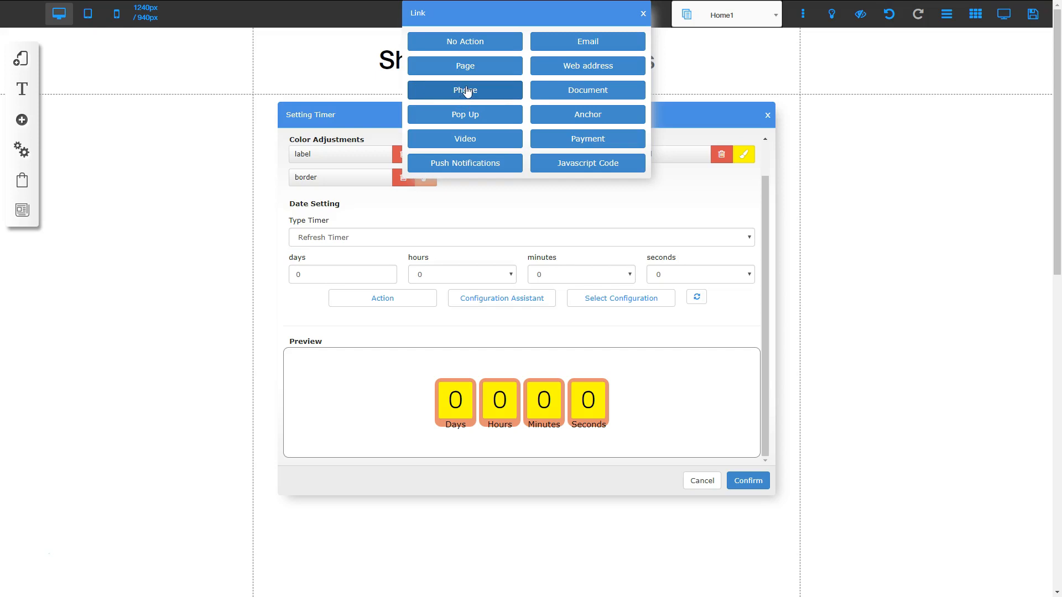
left_click(466, 113)
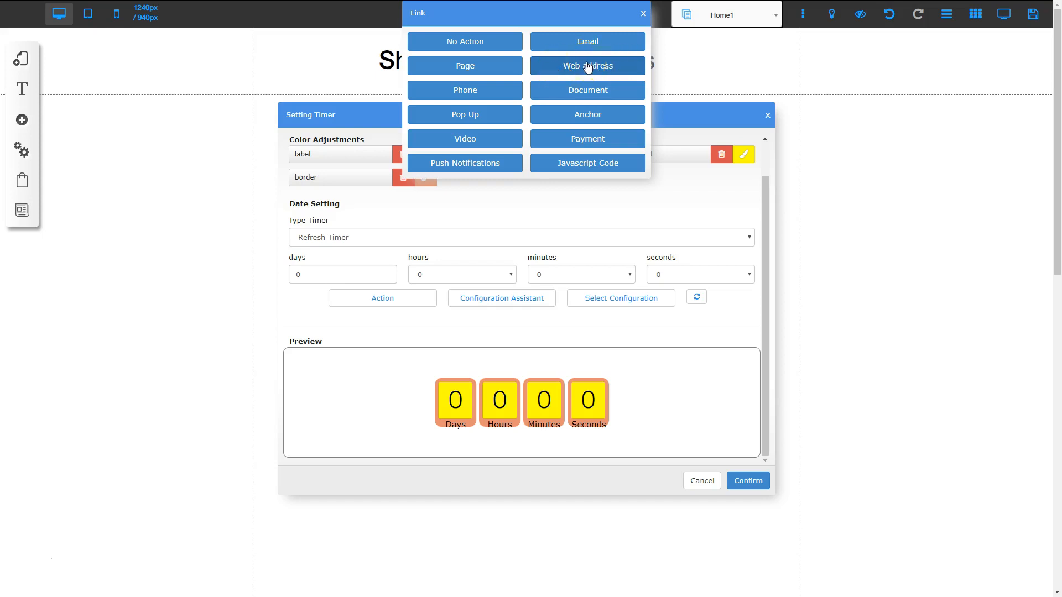
left_click(642, 14)
Examine the Timer Setup wizard's form for counting up to a specific date, and close it without saving a configuration.
left_click(506, 299)
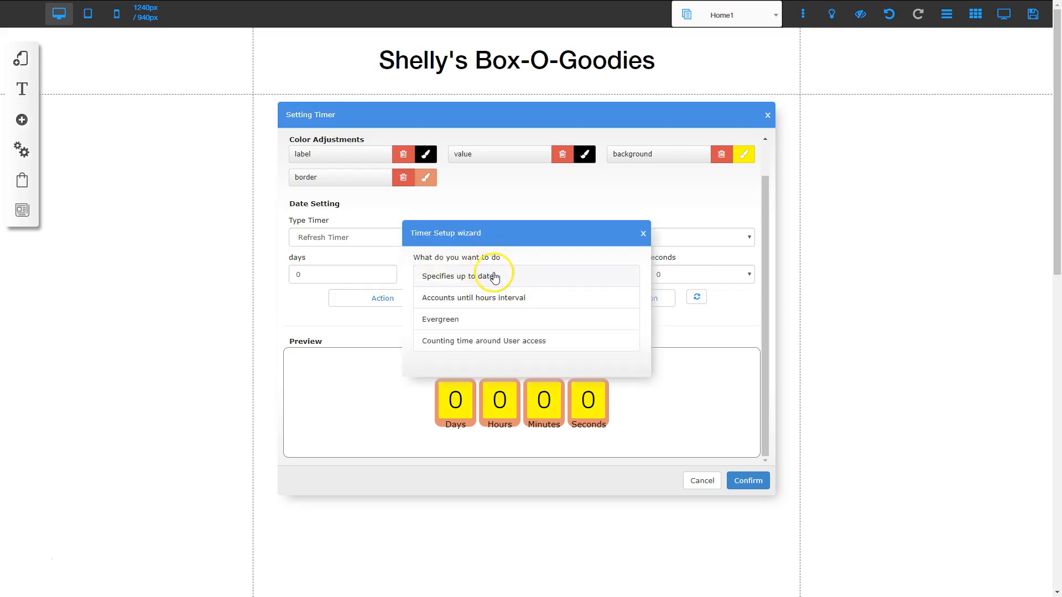
left_click(462, 277)
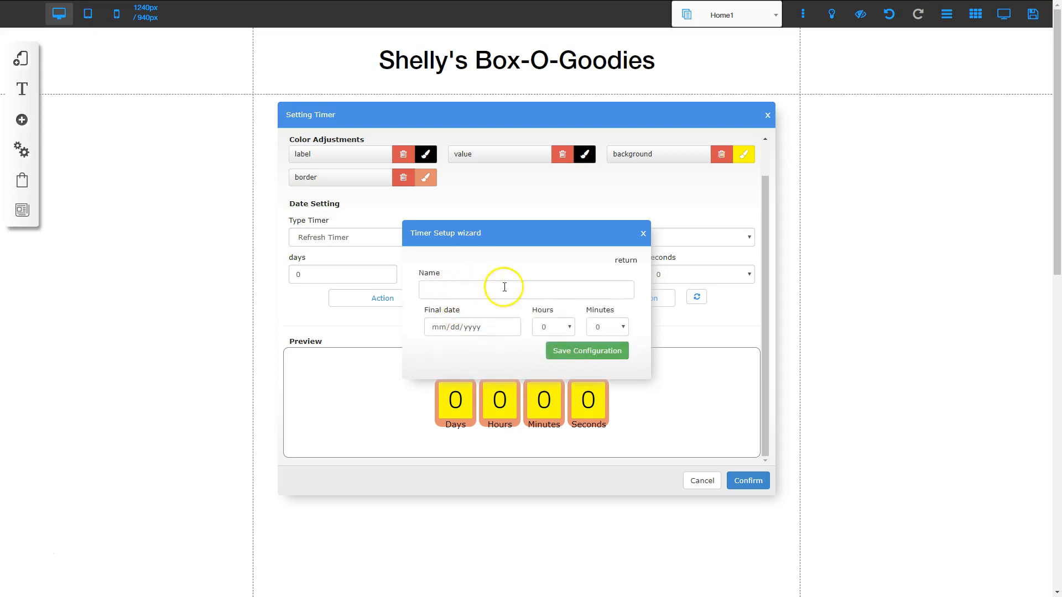
left_click(643, 233)
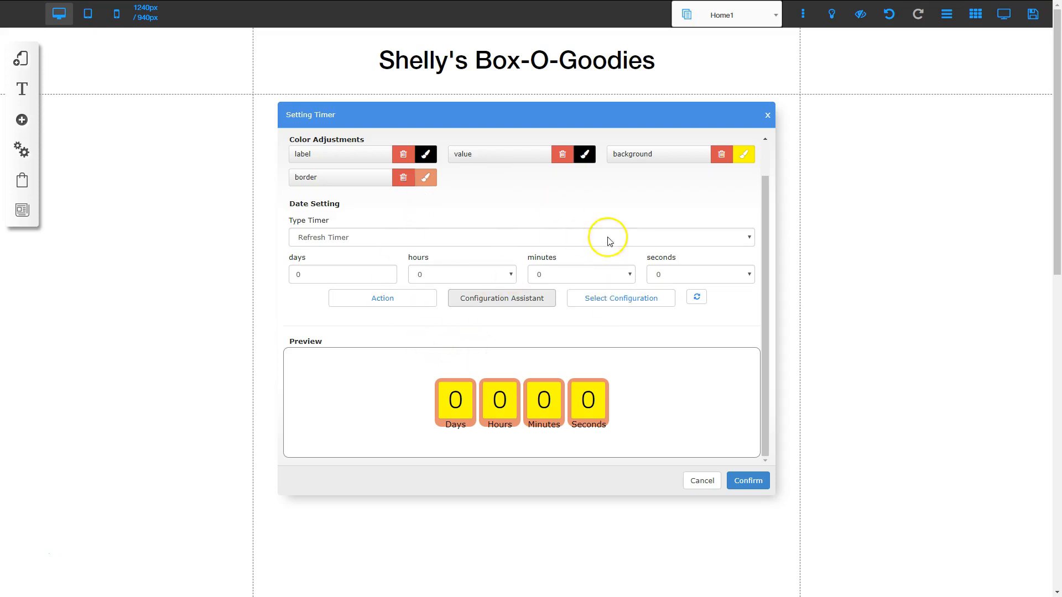
Apply the timer settings and deselect the timer on the page.
left_click(748, 481)
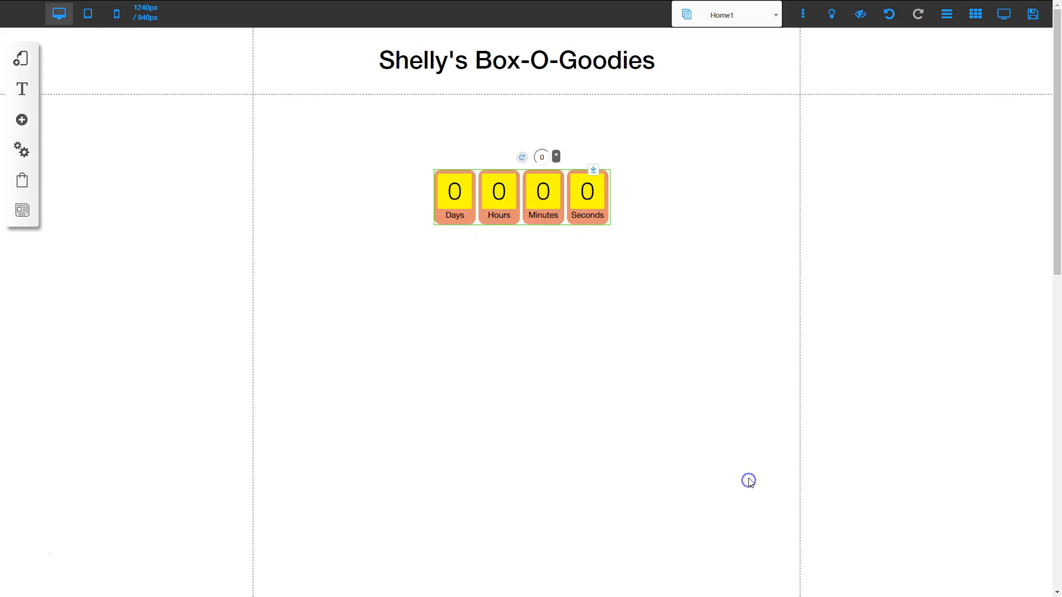
left_click(538, 367)
left_click(60, 416)
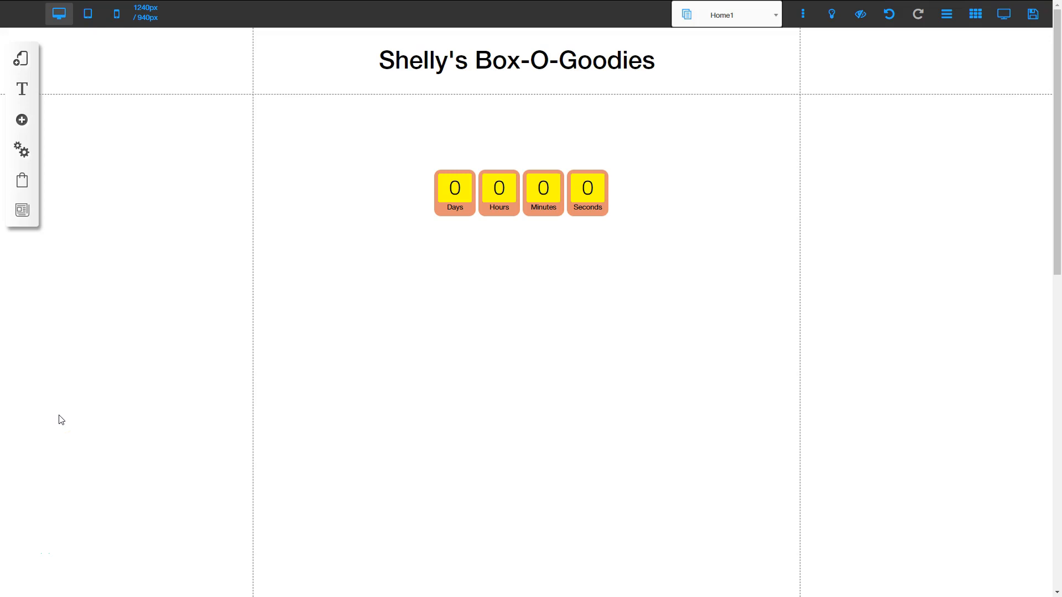
Enlarge the timer's number size to 63 px and increase its description size.
left_click(508, 194)
left_click(501, 259)
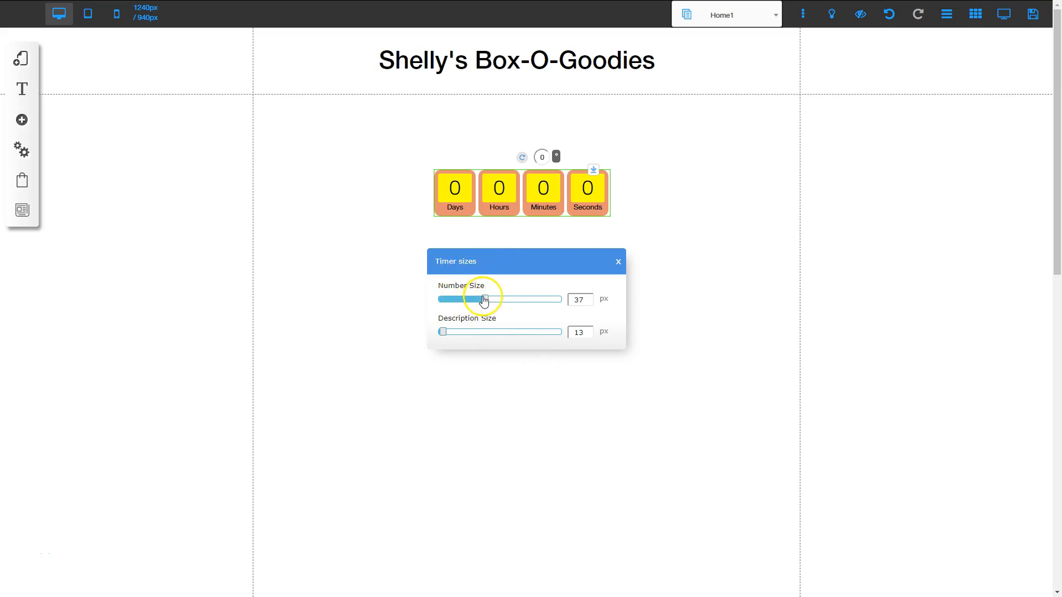
left_click_drag(486, 299, 531, 294)
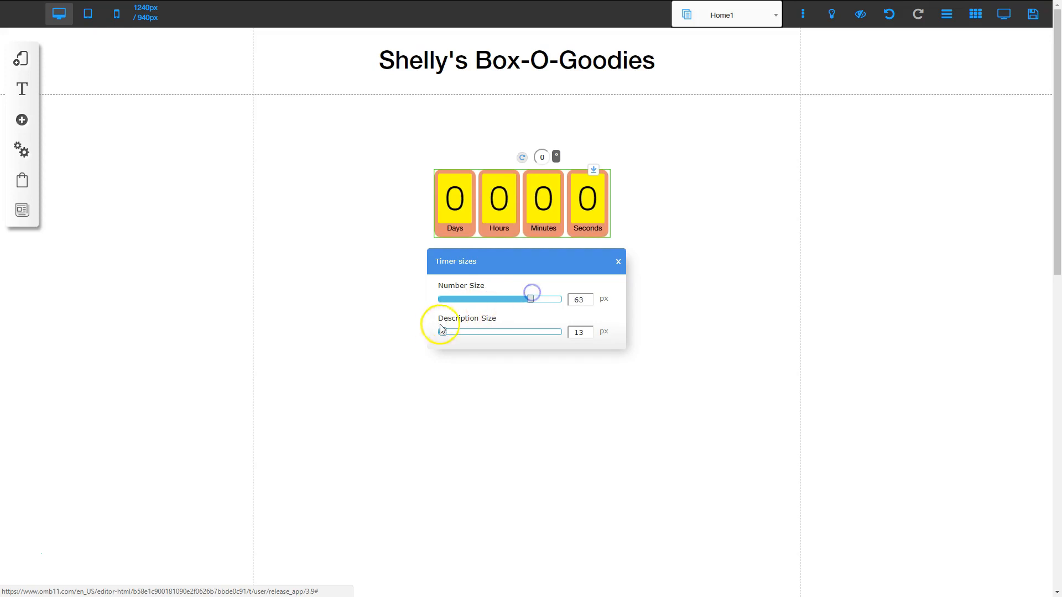
left_click_drag(442, 332, 493, 333)
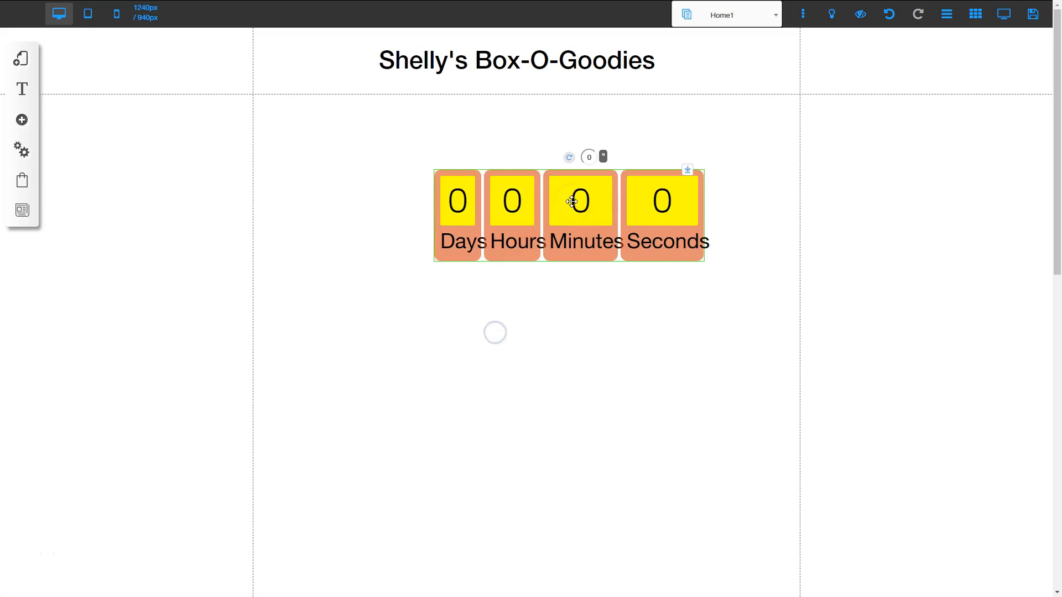
Browse the animations available for the timer and select the bounce animation.
left_click(572, 202)
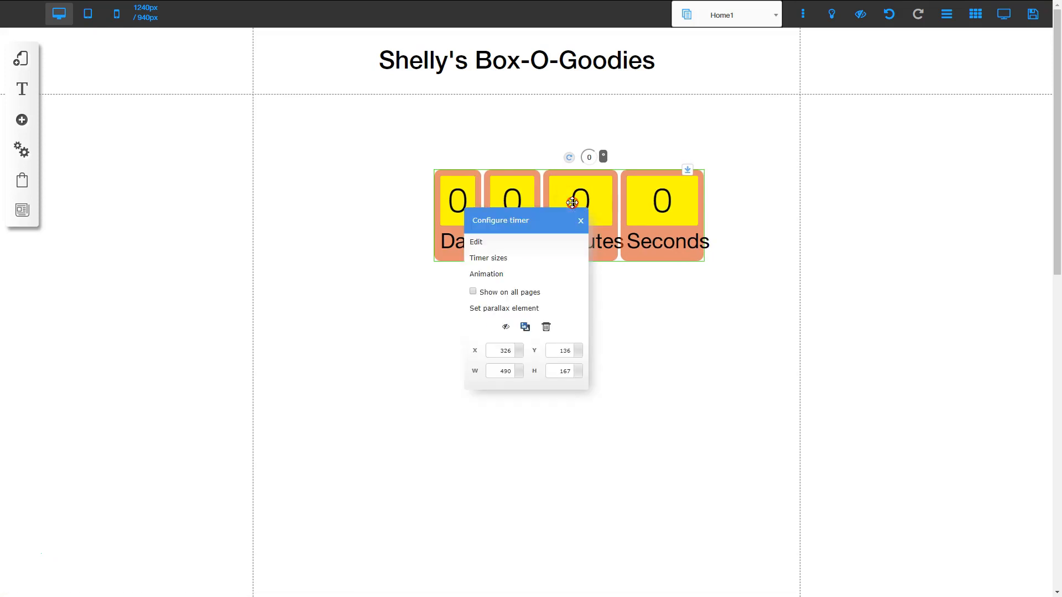
left_click(511, 275)
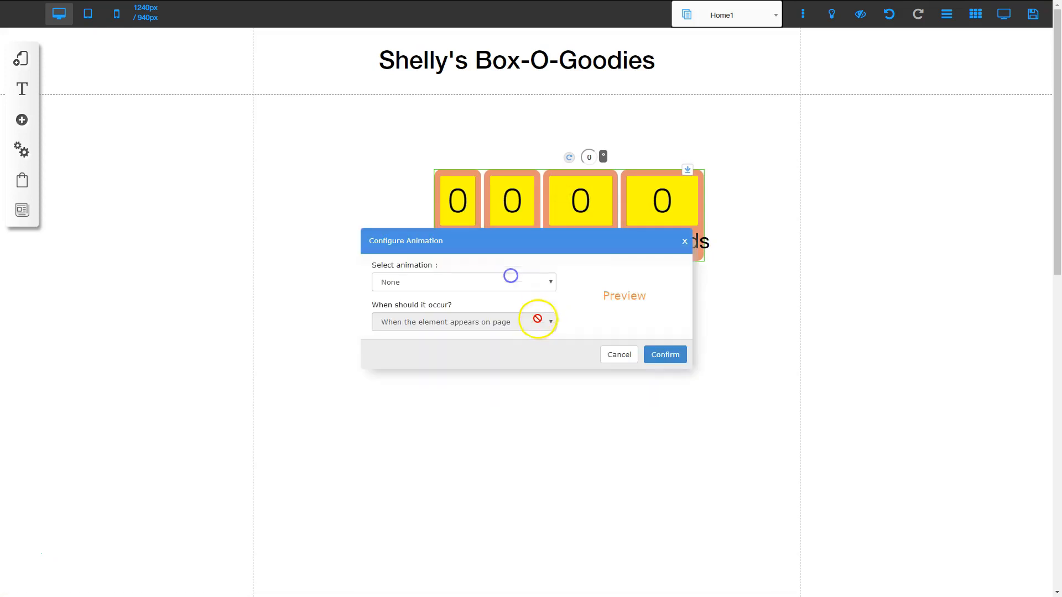
left_click(414, 283)
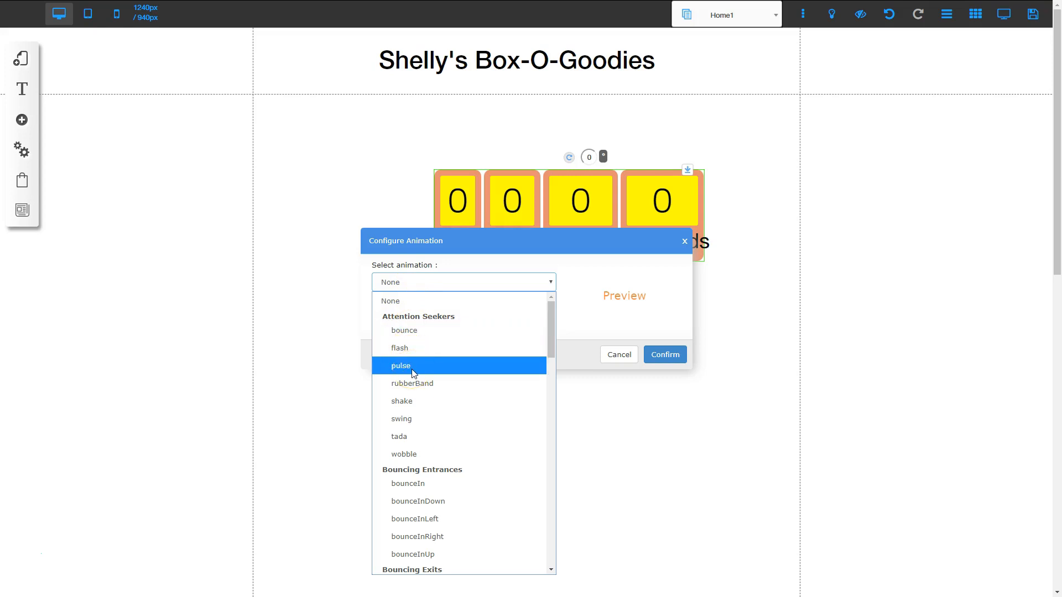
scroll(426, 497, "down", 7)
scroll(426, 491, "down", 7)
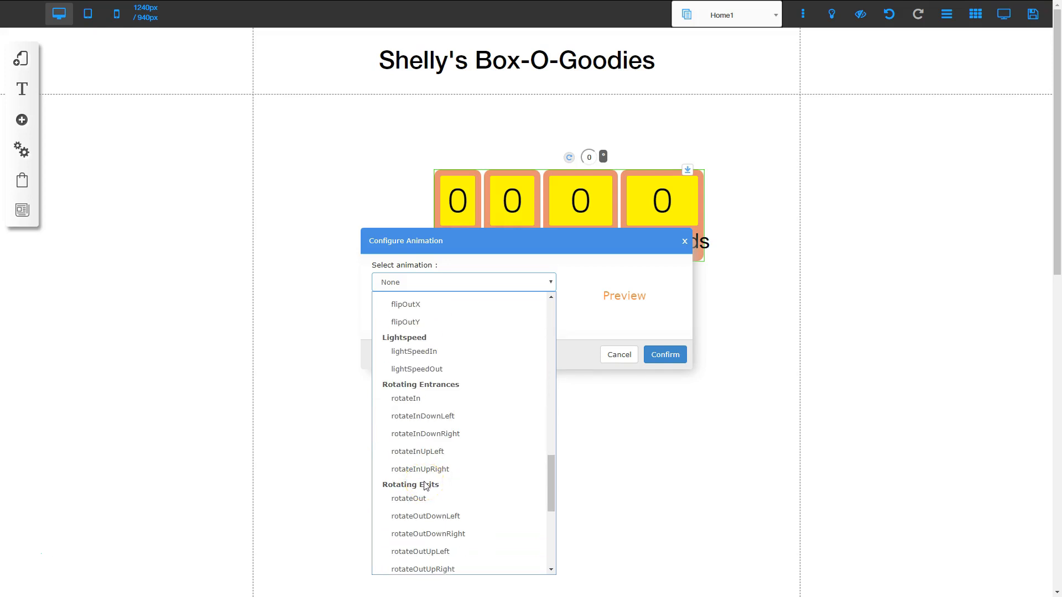
scroll(453, 420, "up", 3)
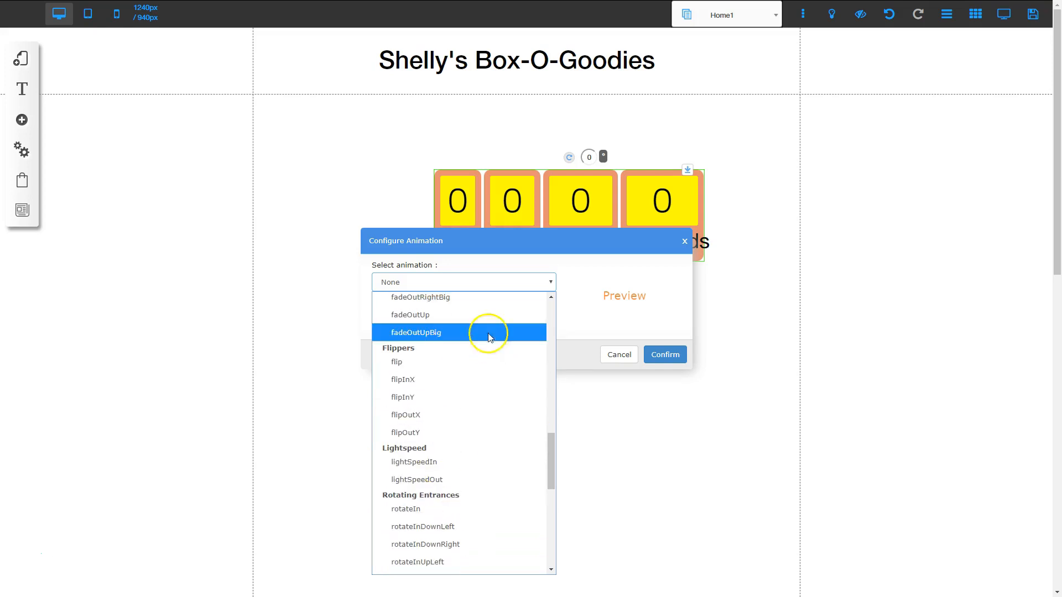
left_click(468, 283)
left_click(440, 282)
left_click(437, 330)
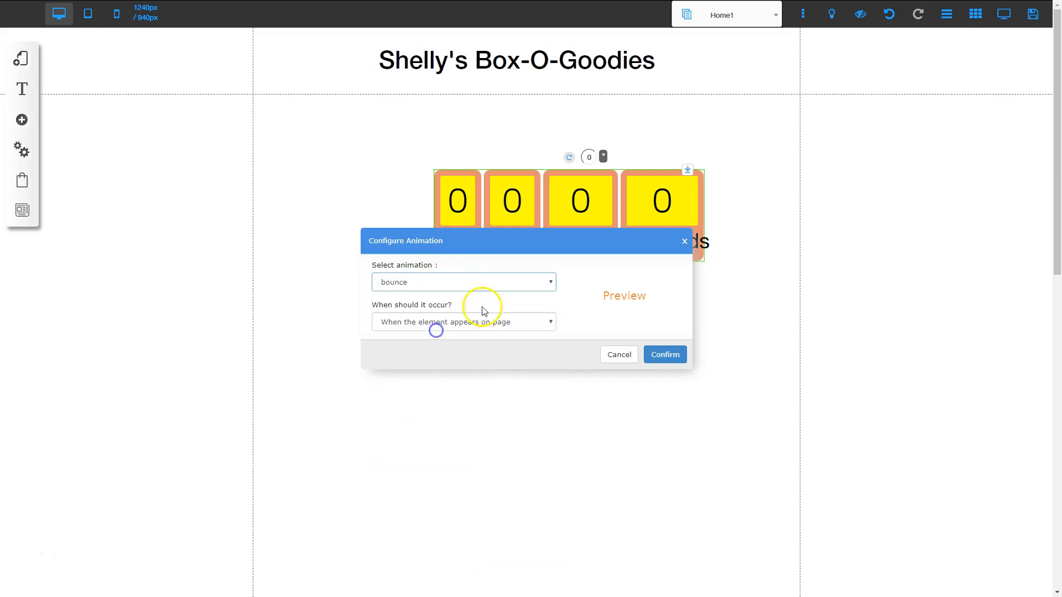
Check the animation's trigger options, keep "When the element appears on page", and apply the bounce animation.
left_click(463, 327)
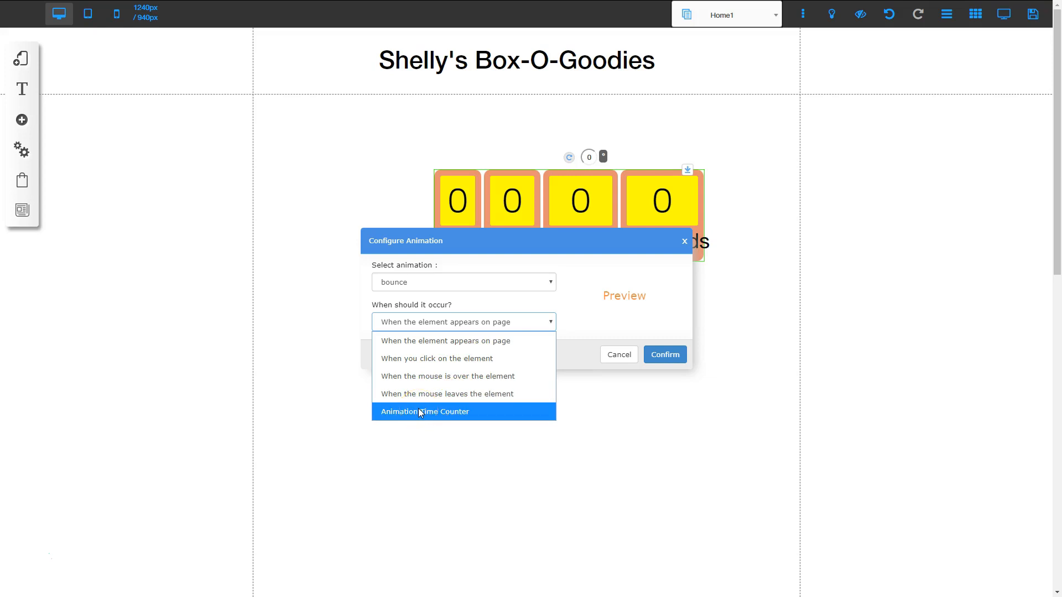
left_click(539, 260)
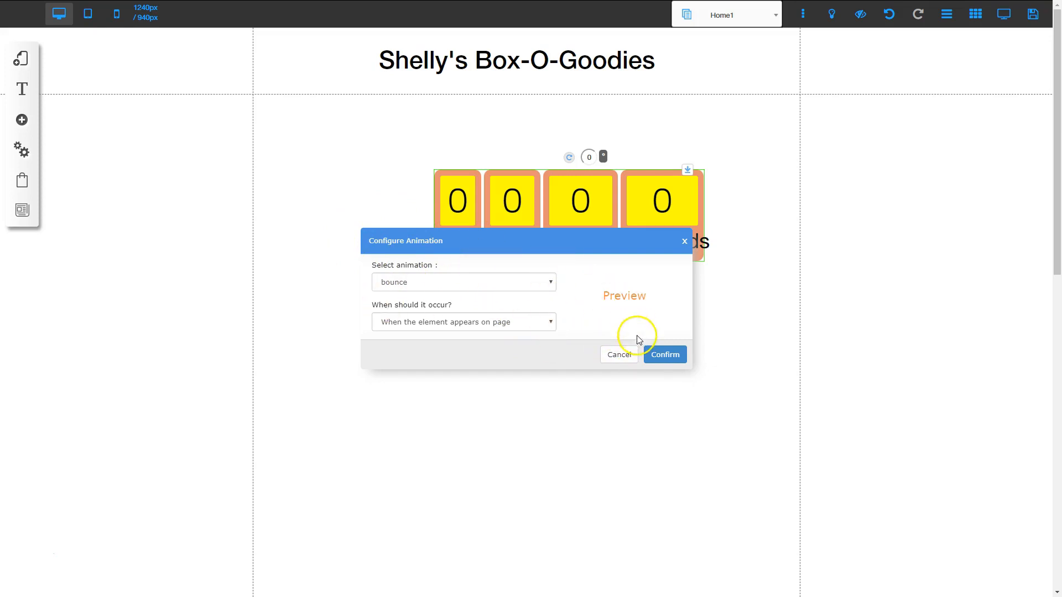
left_click(668, 355)
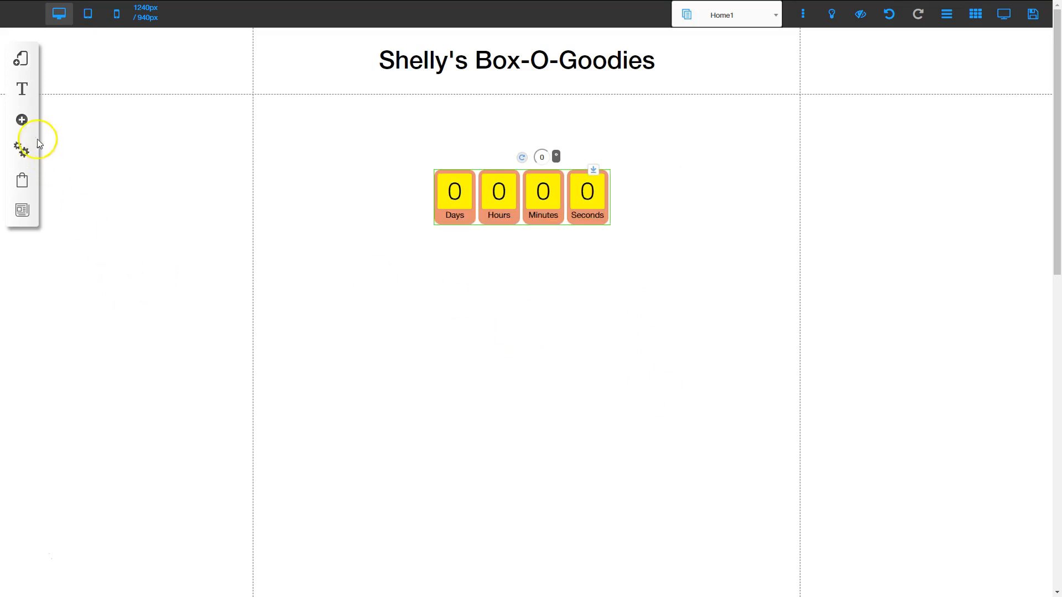
Add the coral-colored Simple type timer to the page beneath the yellow square timer.
left_click(21, 120)
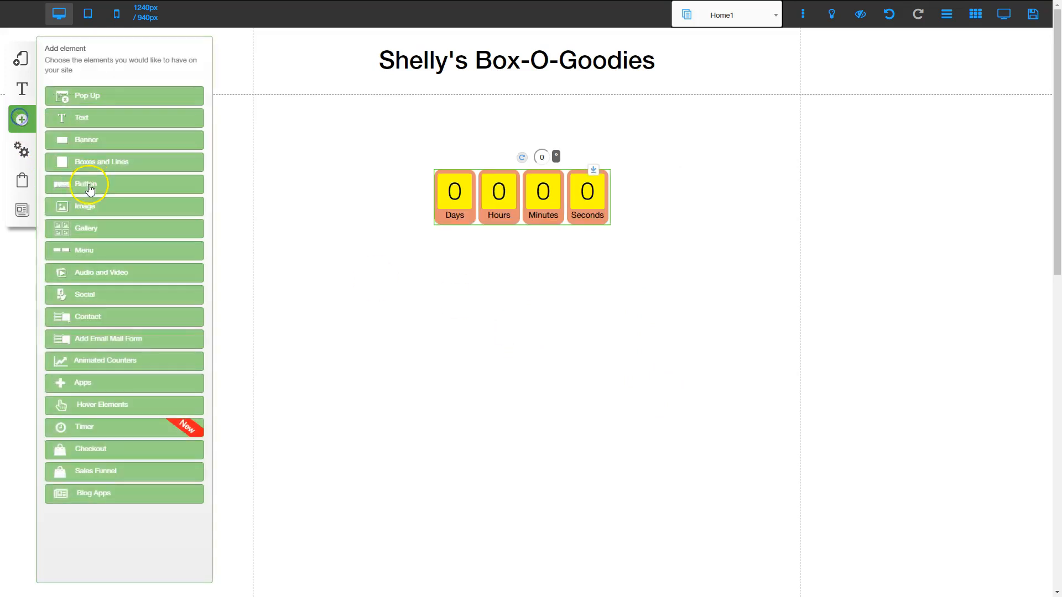
left_click(91, 424)
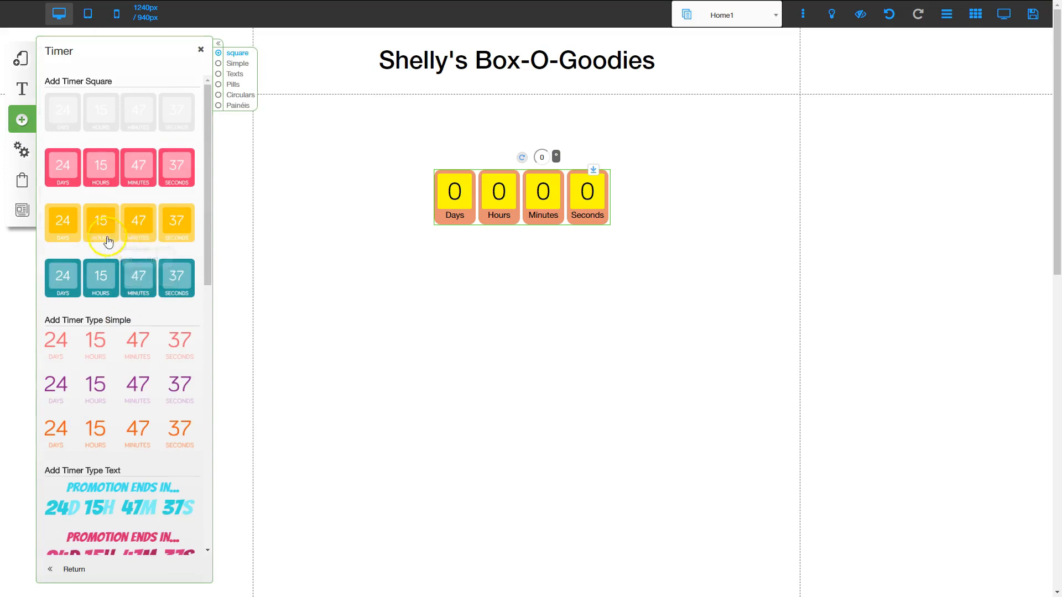
scroll(102, 268, "down", 2)
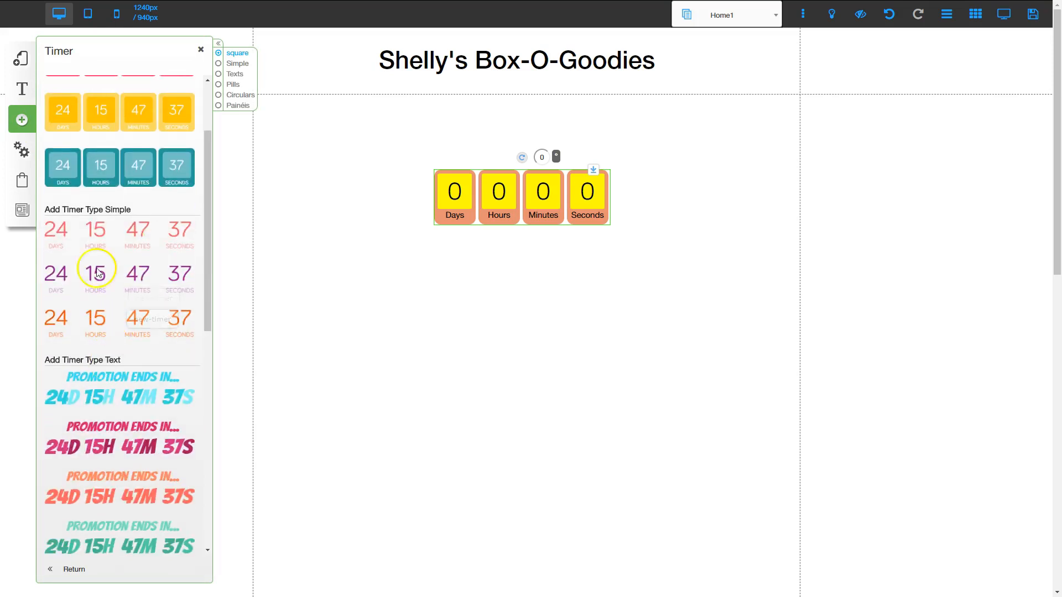
left_click(94, 236)
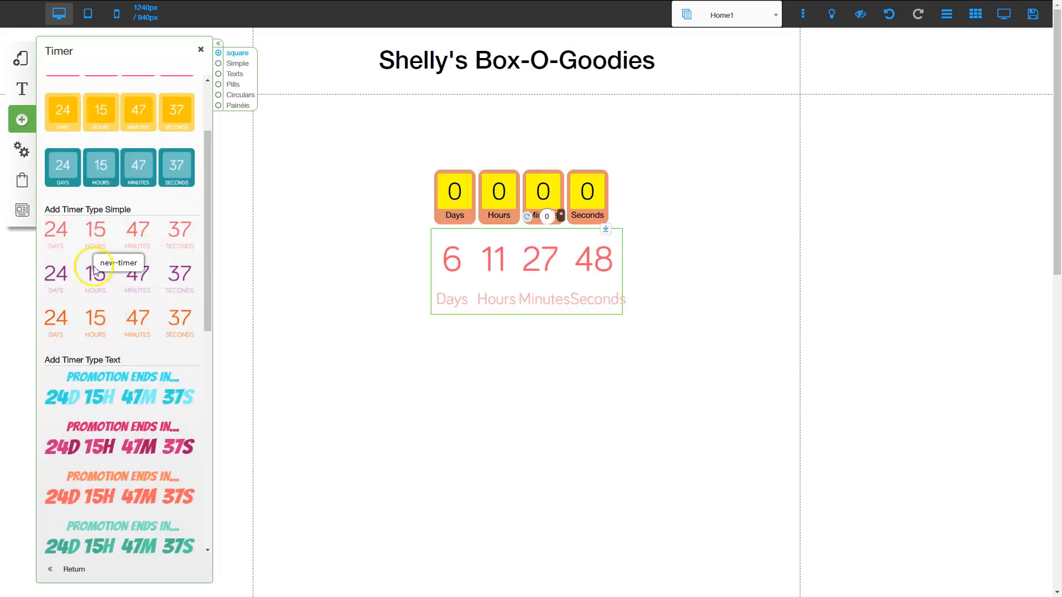
Add the magenta Text type timer and place it below the coral Simple timer.
scroll(102, 357, "down", 2)
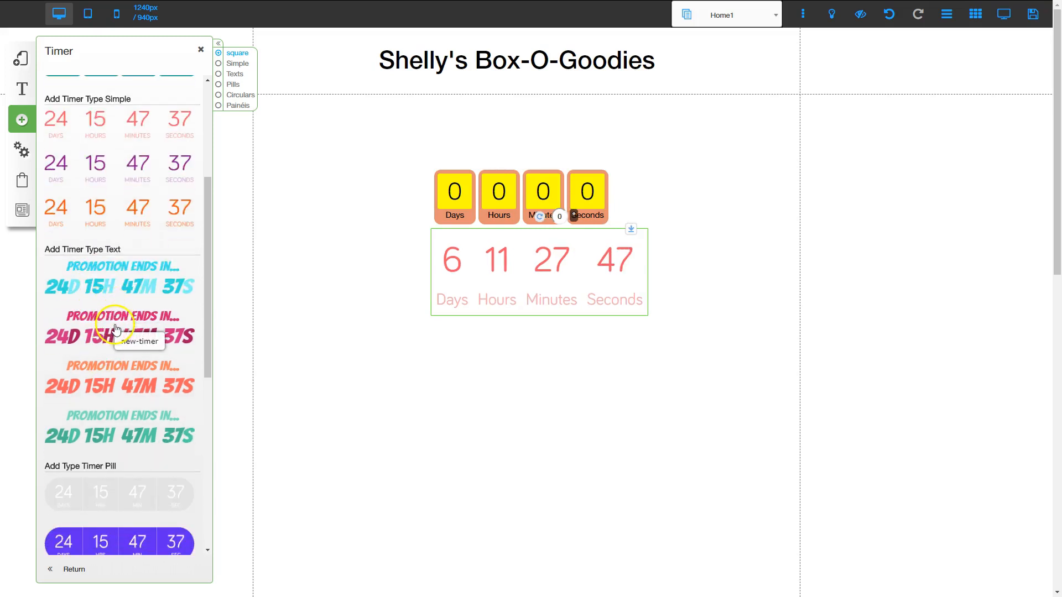
left_click(111, 332)
left_click_drag(487, 293, 489, 394)
Add the light pink Pill type timer and place it below the magenta text timer.
left_click(22, 119)
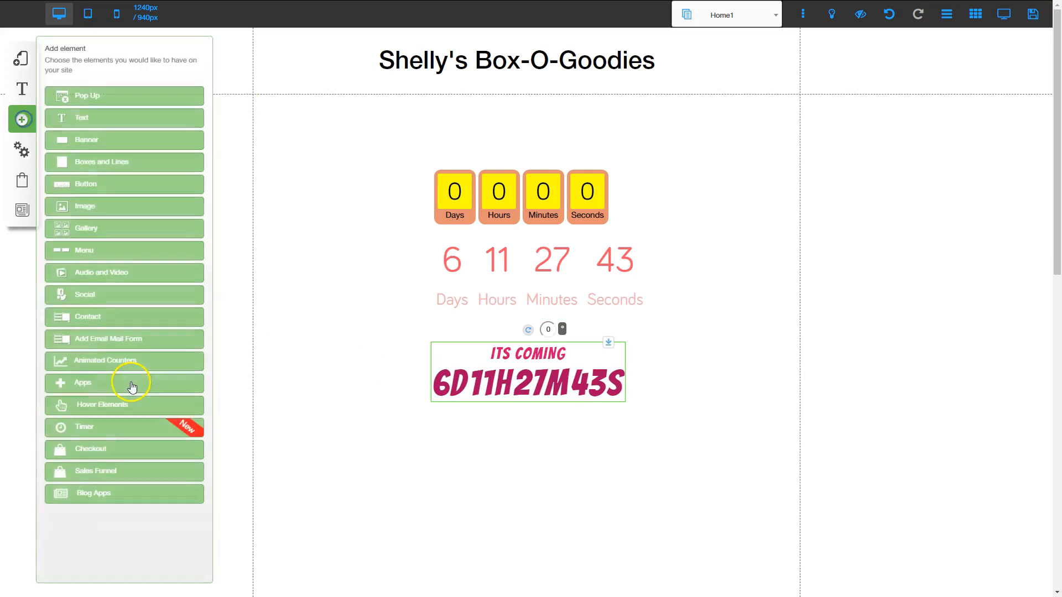
left_click(130, 422)
scroll(164, 317, "down", 10)
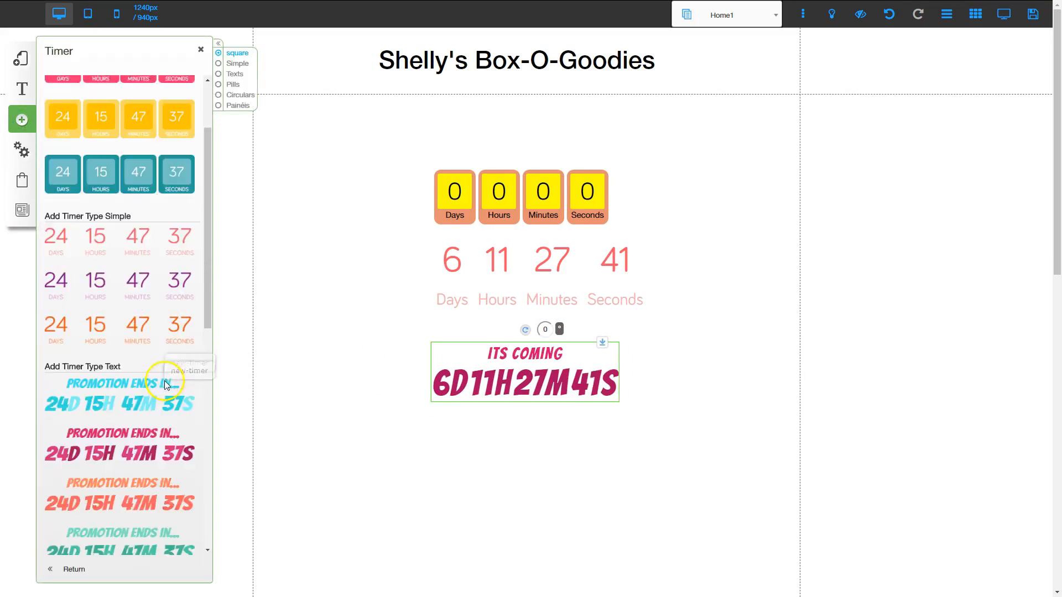
scroll(153, 491, "down", 2)
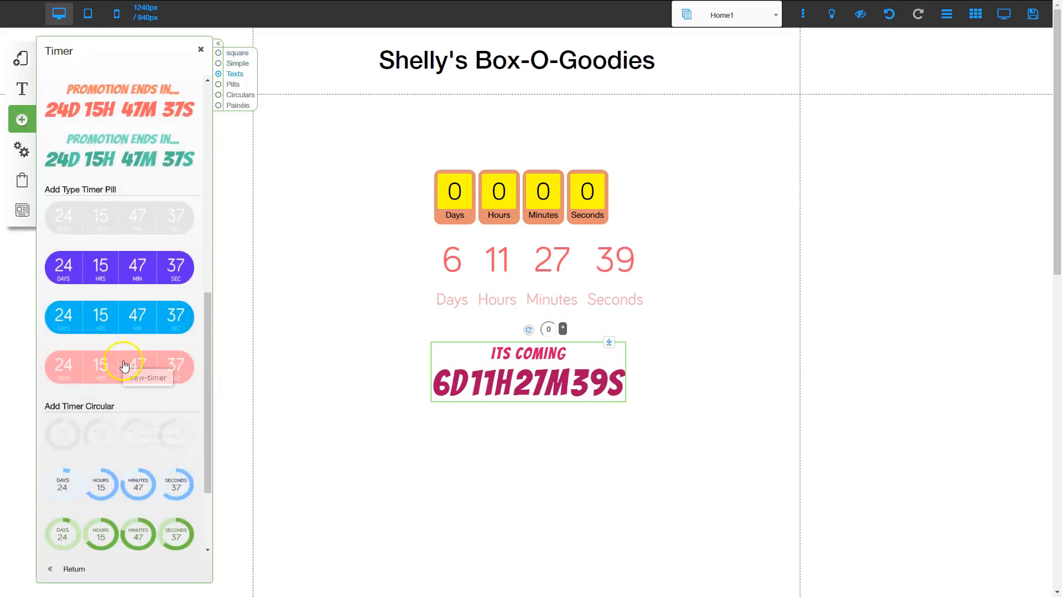
left_click(120, 366)
left_click_drag(545, 273, 519, 452)
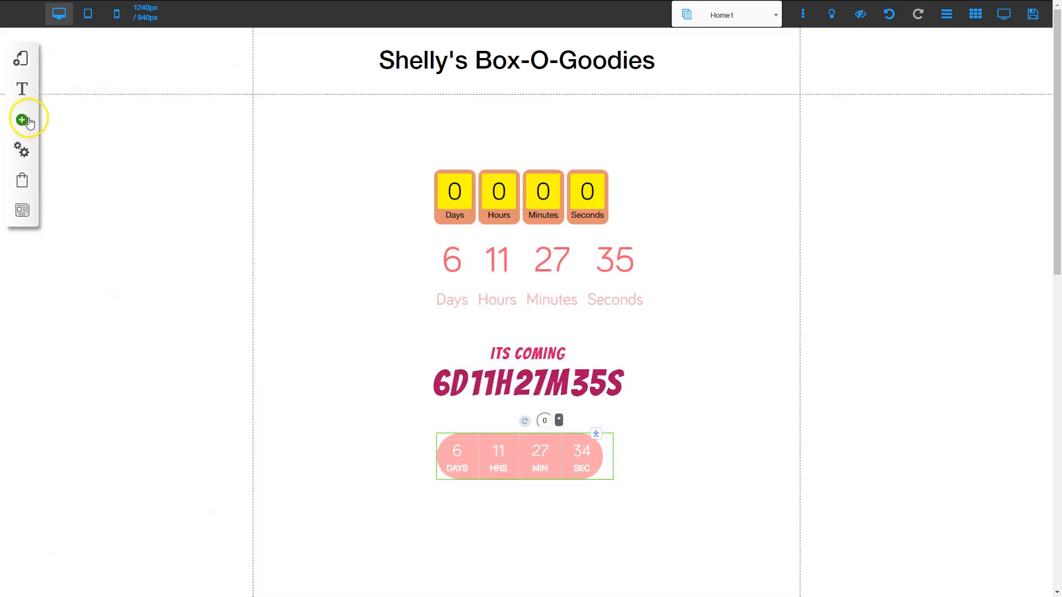
Add the light blue Circular type timer and place it to the right of the yellow square timer.
left_click(22, 120)
left_click(159, 425)
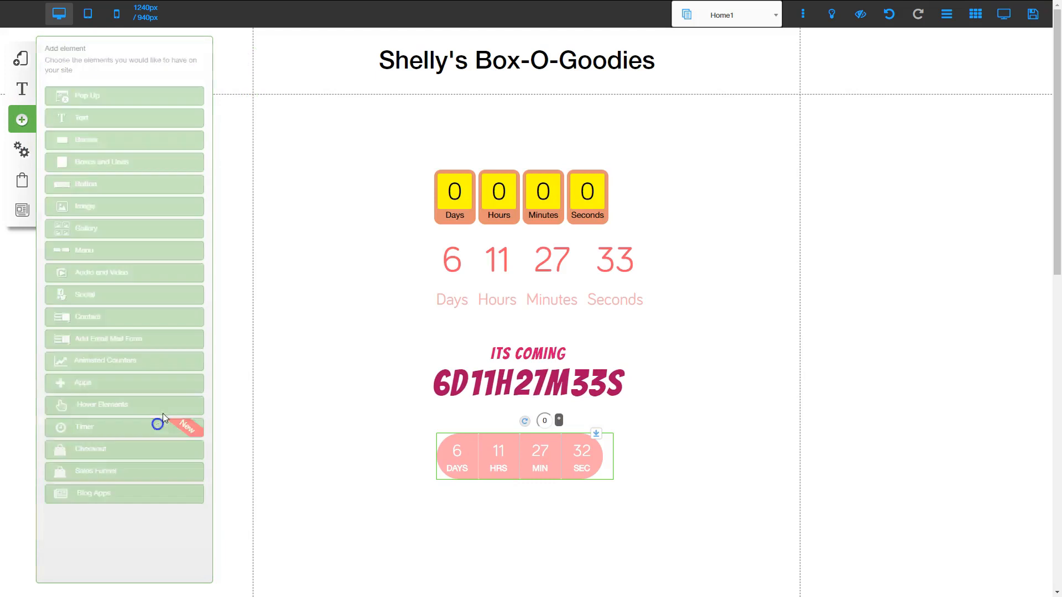
scroll(152, 472, "down", 10)
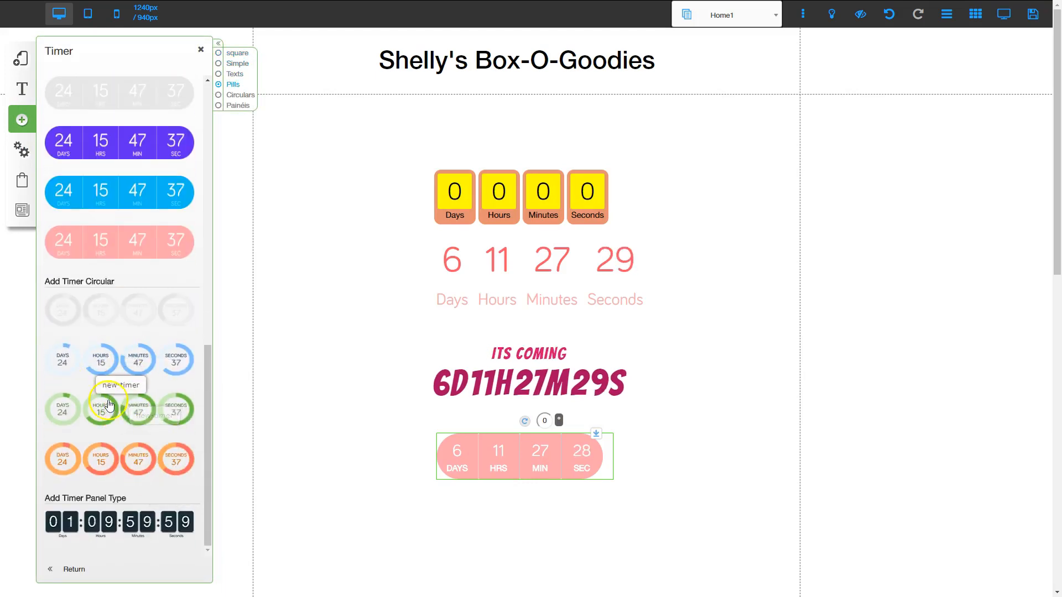
left_click_drag(137, 371, 834, 211)
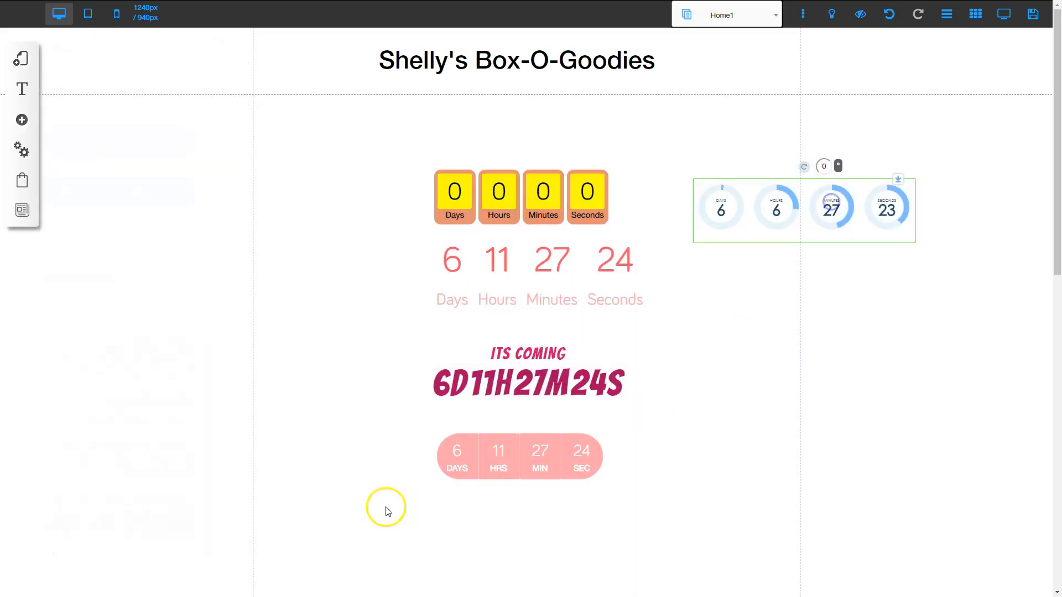
Add the black Panel type timer and place it beneath the blue circular timer, roughly aligned with its left edge.
left_click(20, 119)
left_click(135, 423)
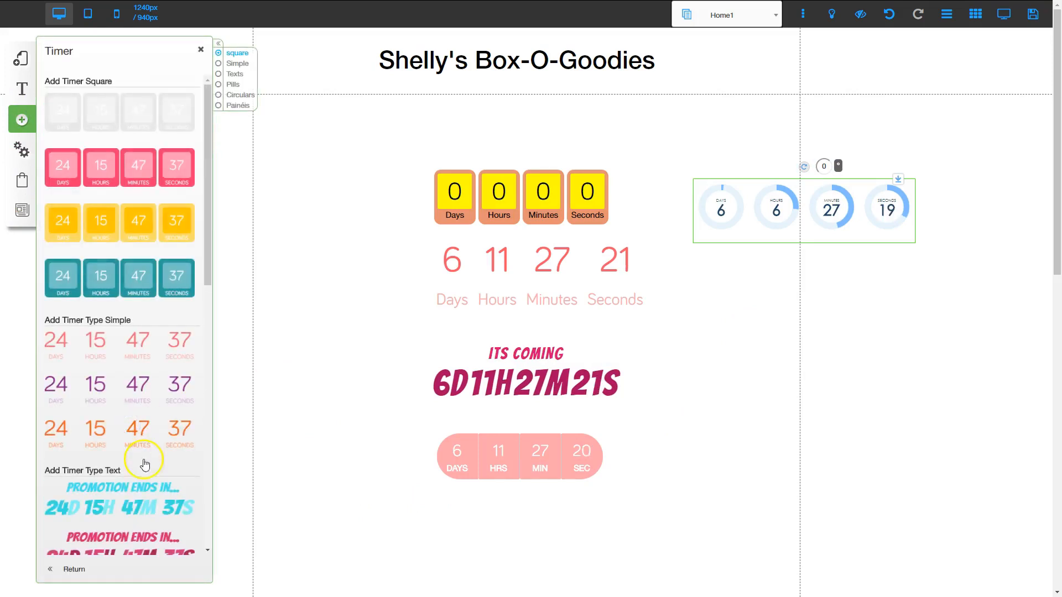
scroll(148, 481, "down", 5)
scroll(177, 360, "up", 4)
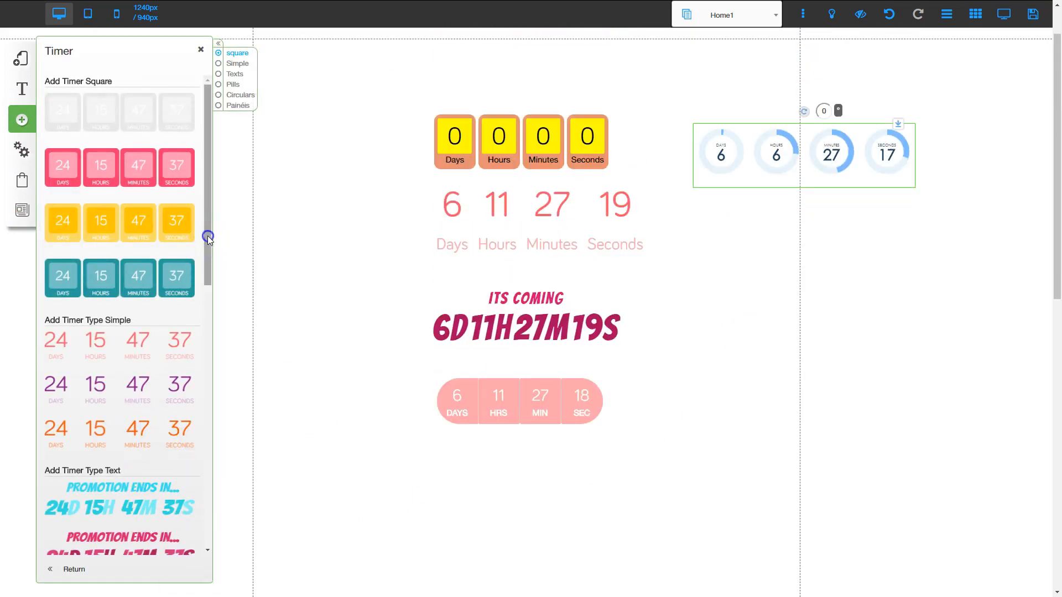
left_click_drag(207, 237, 218, 502)
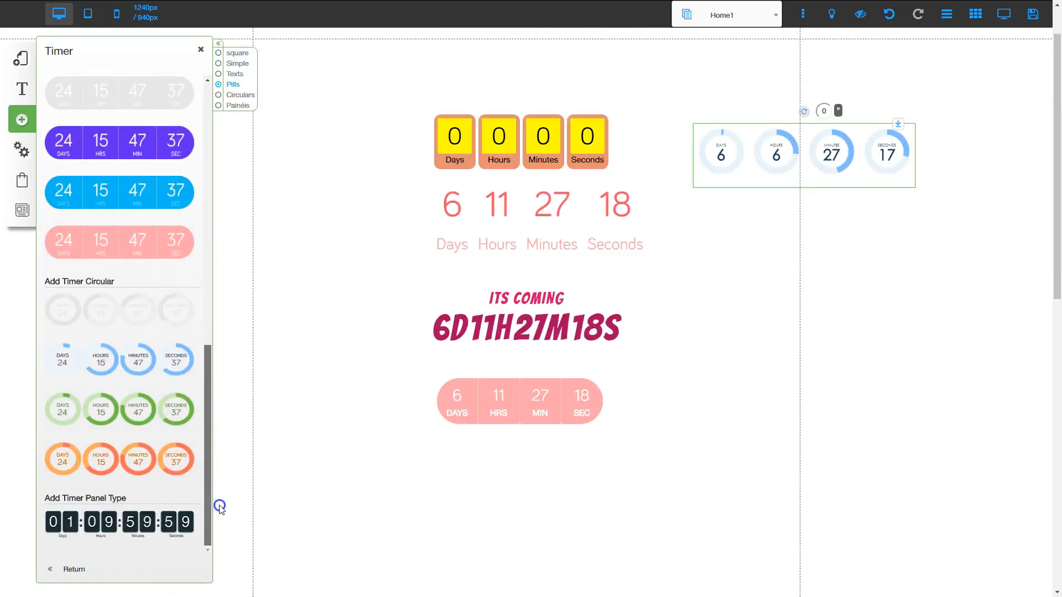
left_click(115, 522)
left_click_drag(486, 284, 796, 239)
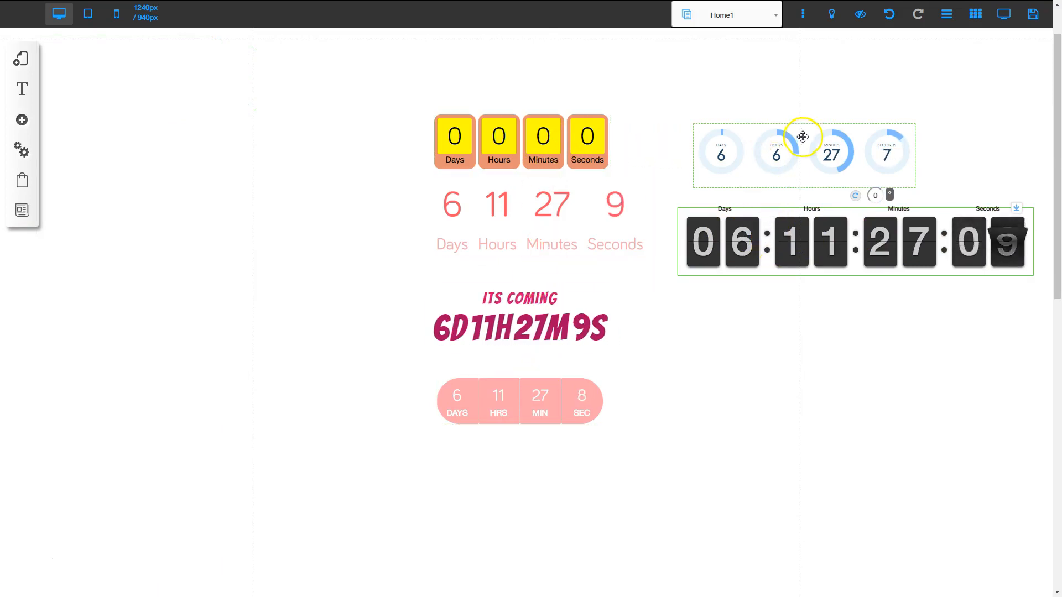
left_click_drag(785, 242, 782, 288)
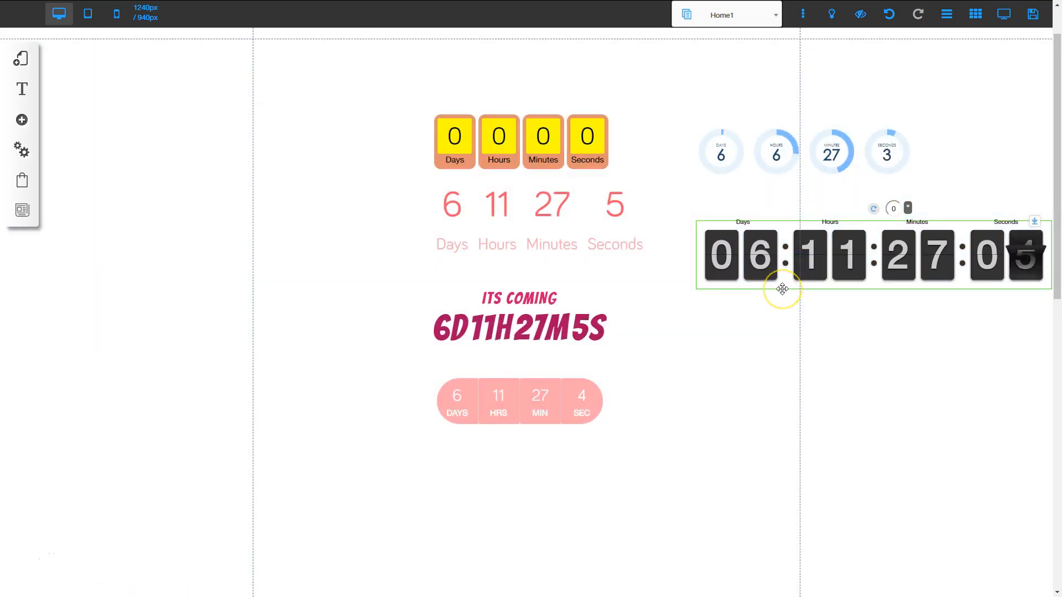